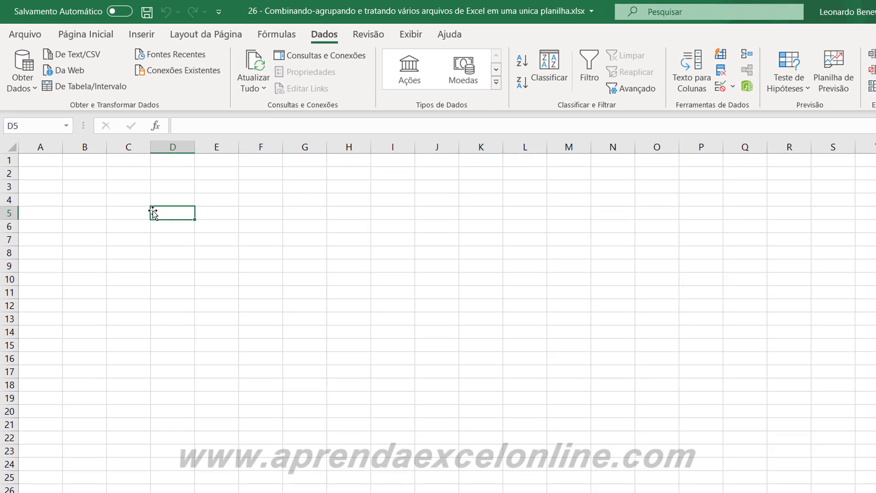
left_click(108, 35)
left_click(247, 301)
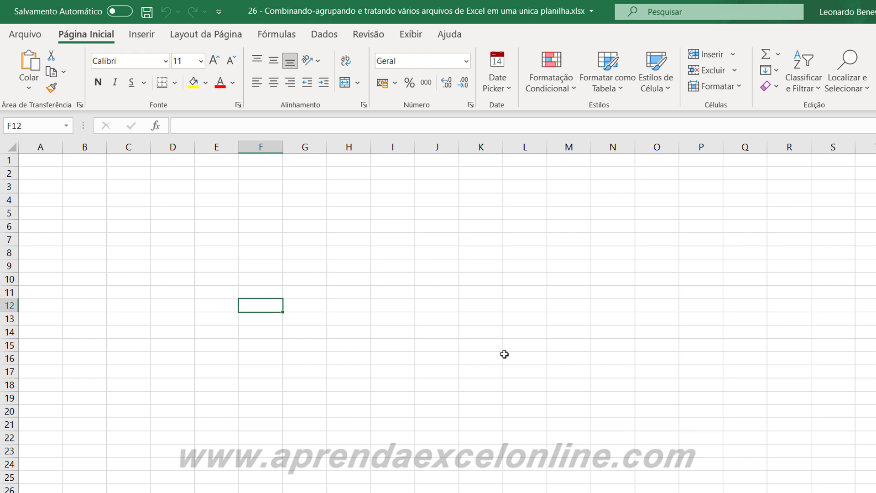
left_click(348, 266)
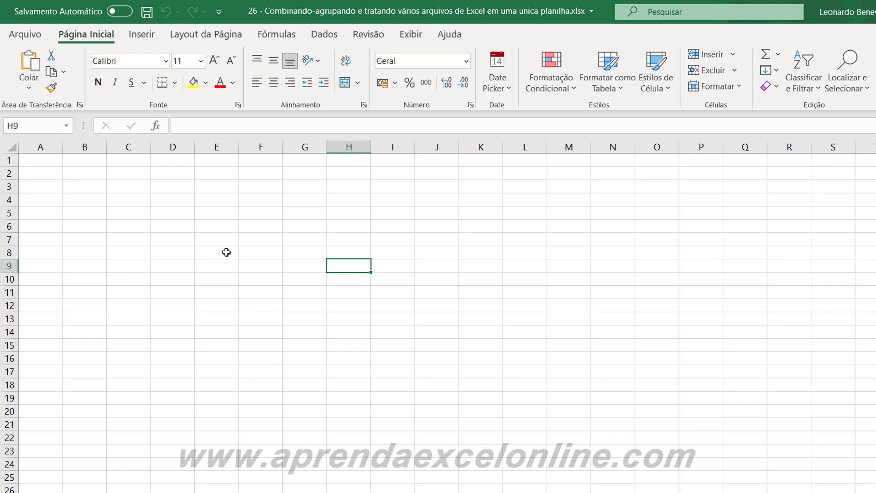
left_click(229, 266)
- Switch to File Explorer and review the yearly sales files in the arquivos_vendas folder
key("alt+Tab")
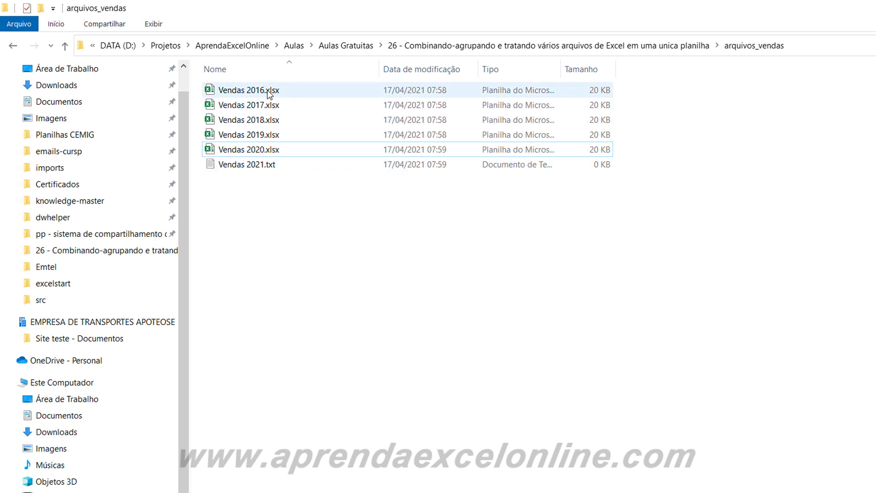
left_click(269, 106)
left_click(267, 137)
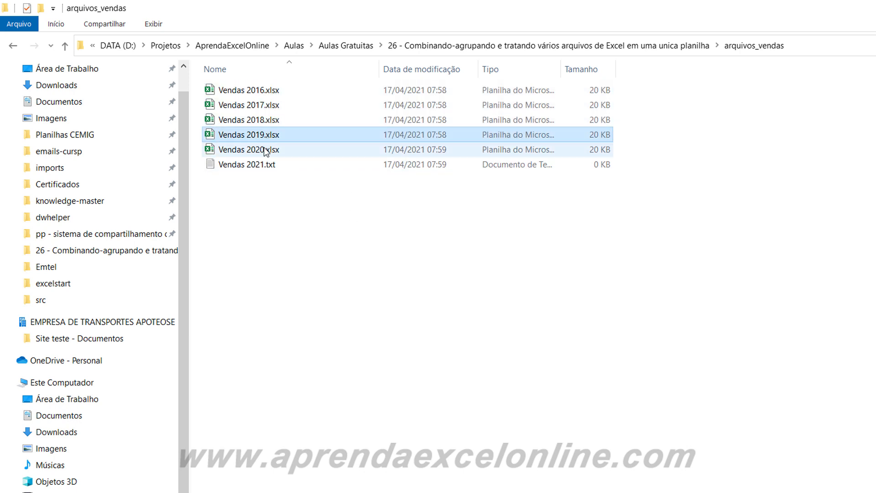
left_click(265, 149)
left_click(321, 249)
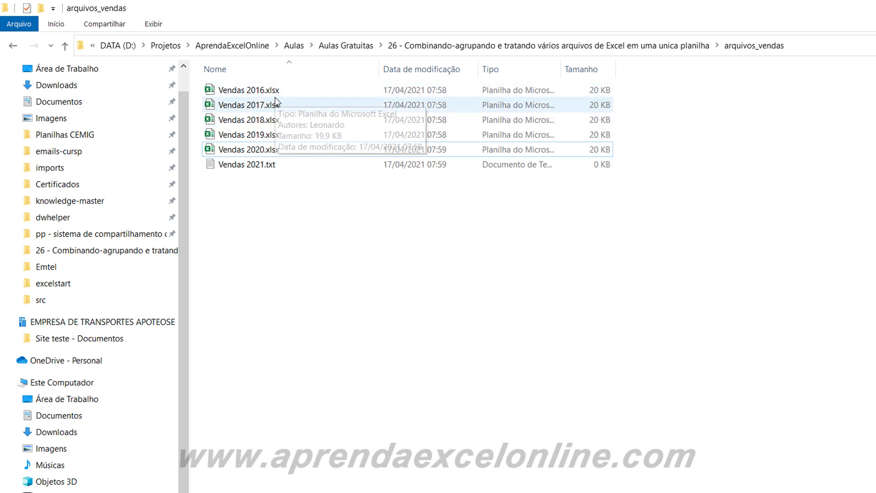
left_click(272, 152)
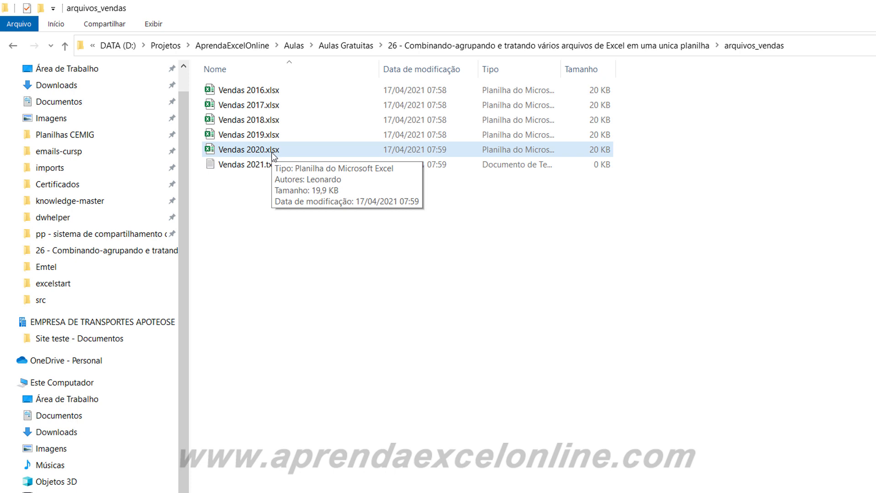
left_click(278, 234)
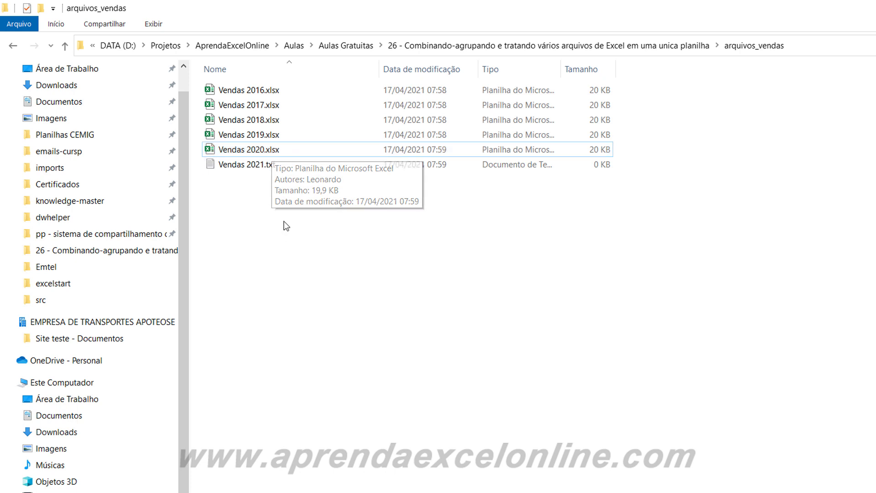
- Open Vendas 2016.xlsx and examine the sales table's columns, its rows and the name assigned to the table
left_click(247, 93)
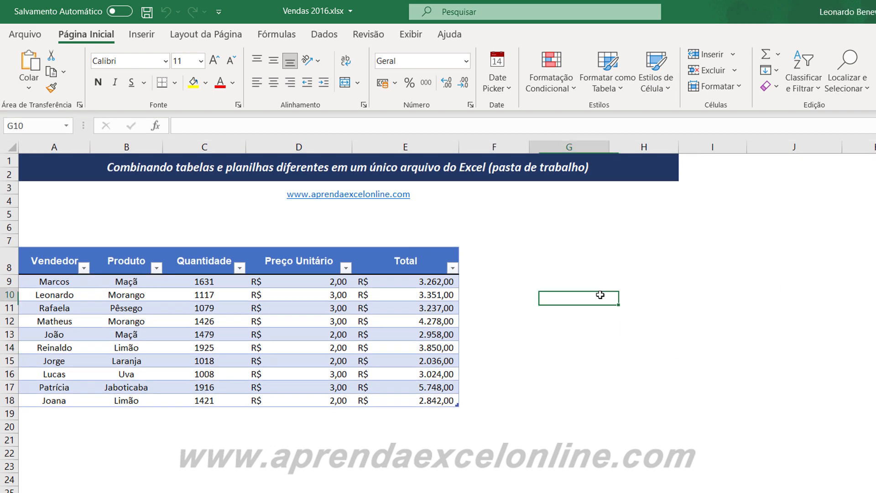
left_click(552, 294)
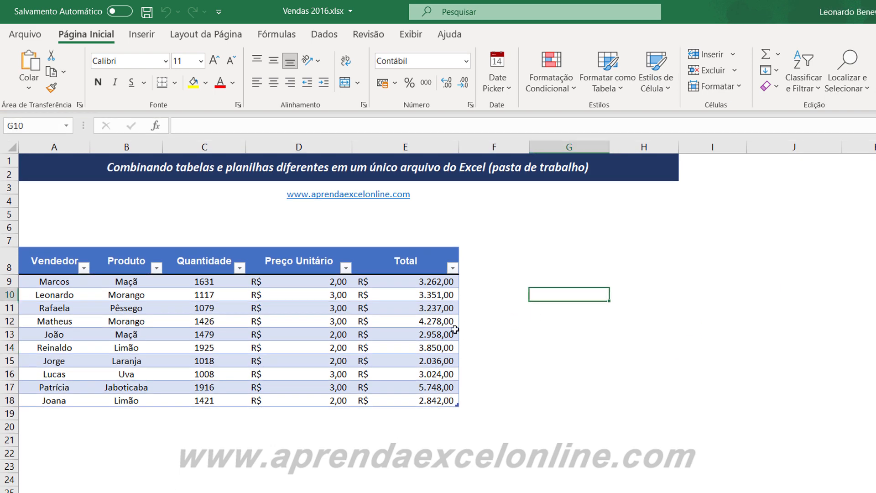
left_click(515, 377)
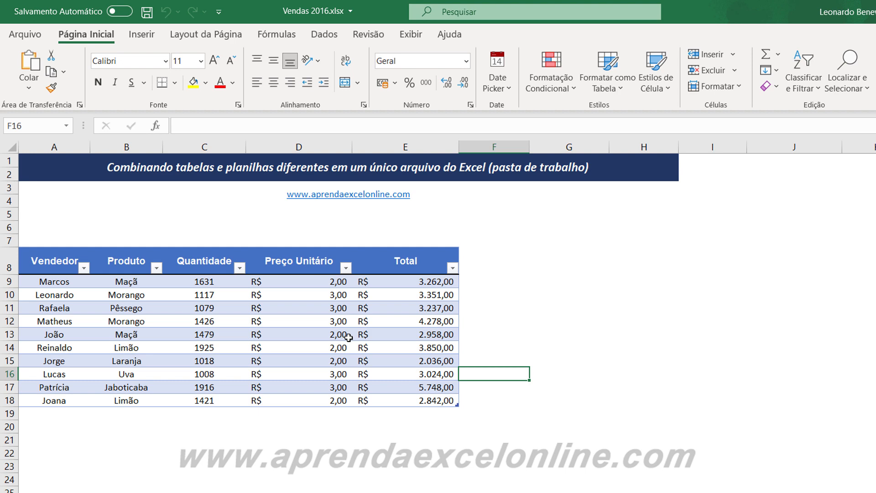
left_click(588, 263)
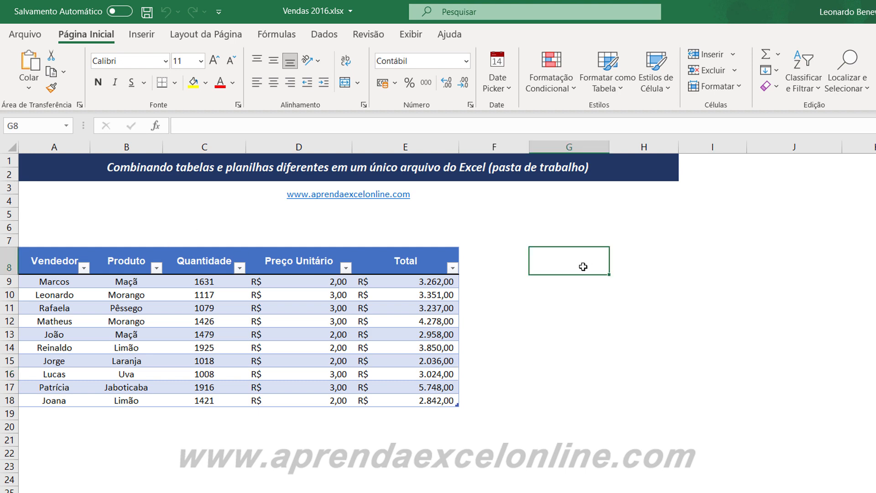
left_click(218, 323)
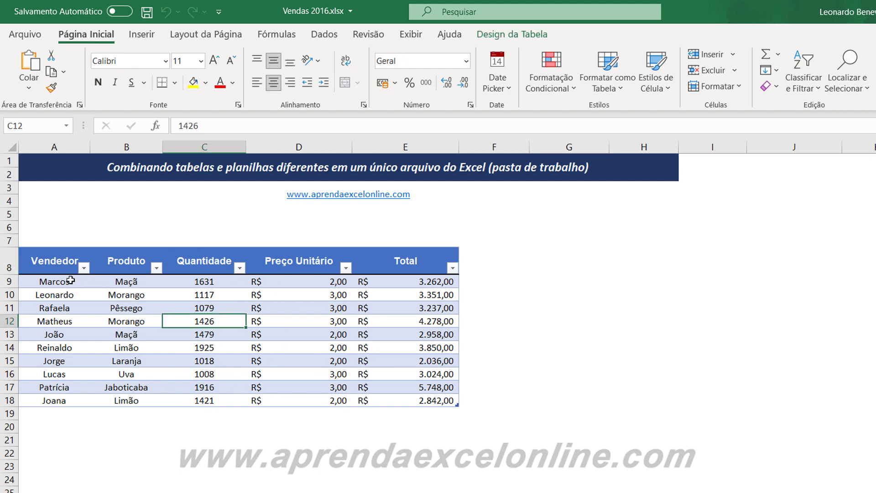
left_click_drag(71, 281, 65, 403)
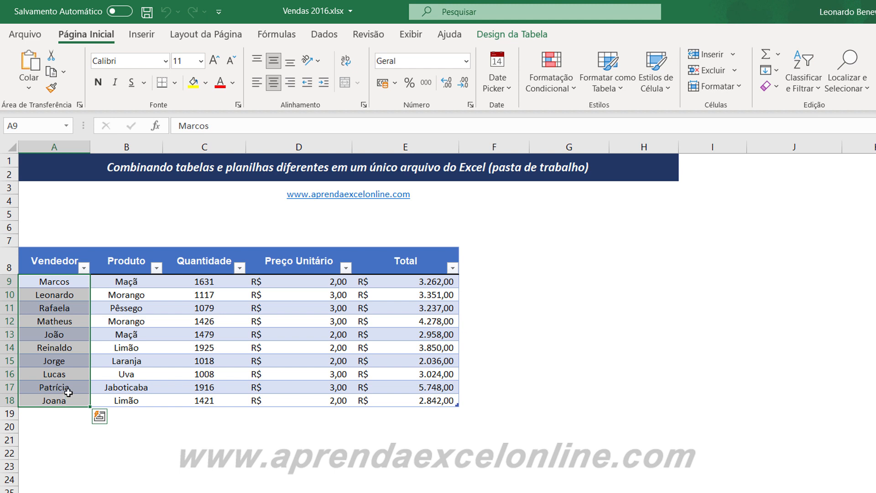
left_click(295, 336)
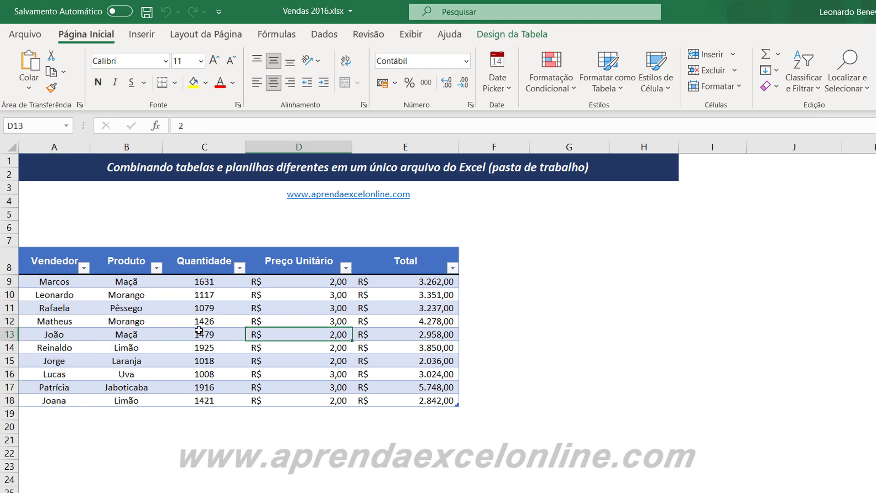
left_click(201, 323)
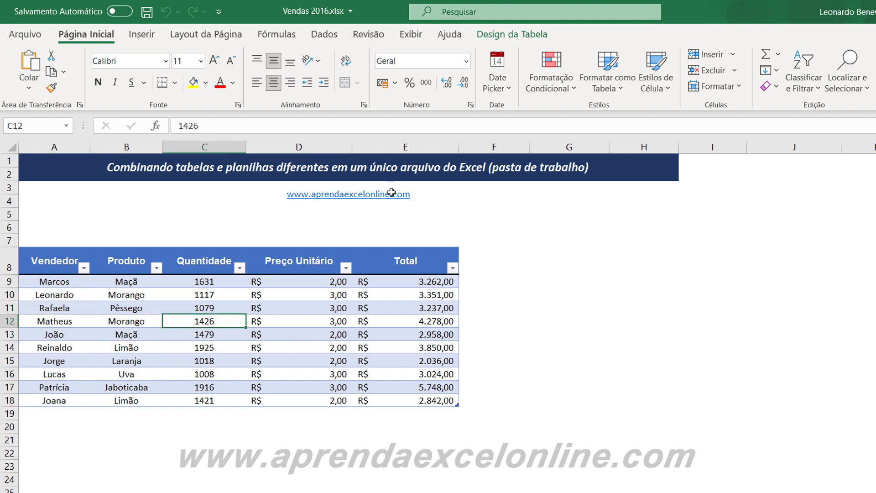
left_click(502, 37)
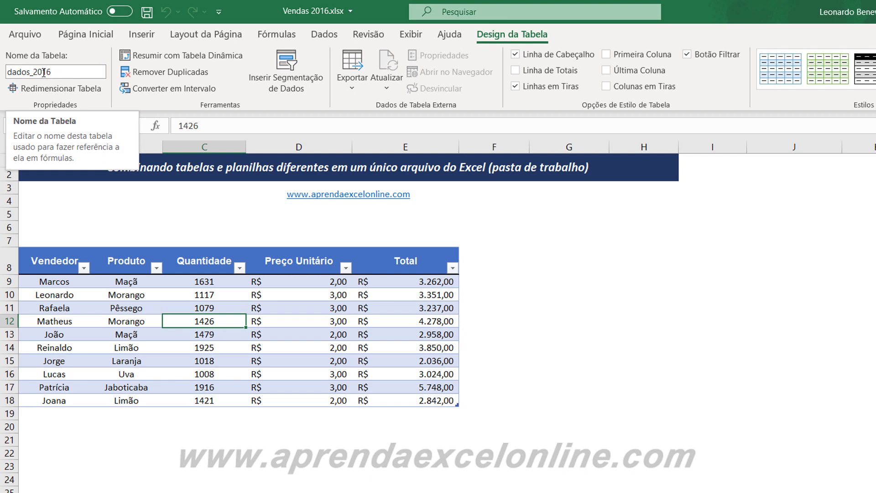
left_click(359, 370)
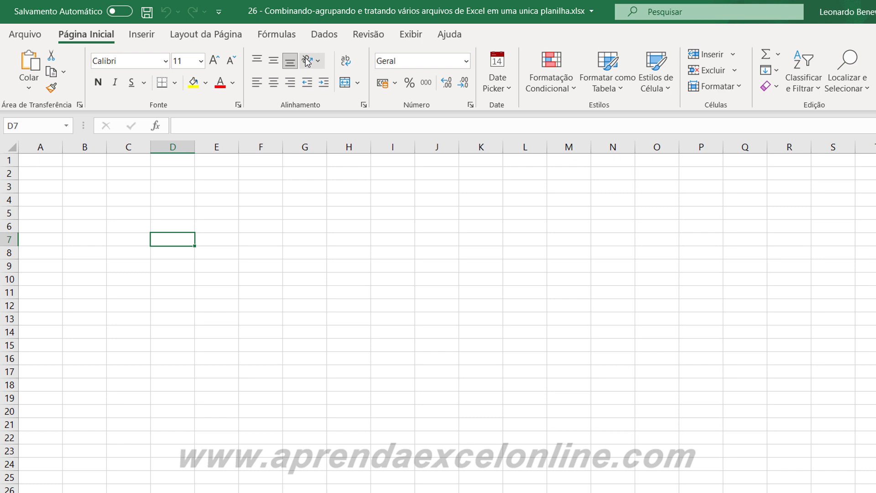
- In the workbook for combining the files, get data from a folder, using arquivos_vendas as the source
left_click(325, 34)
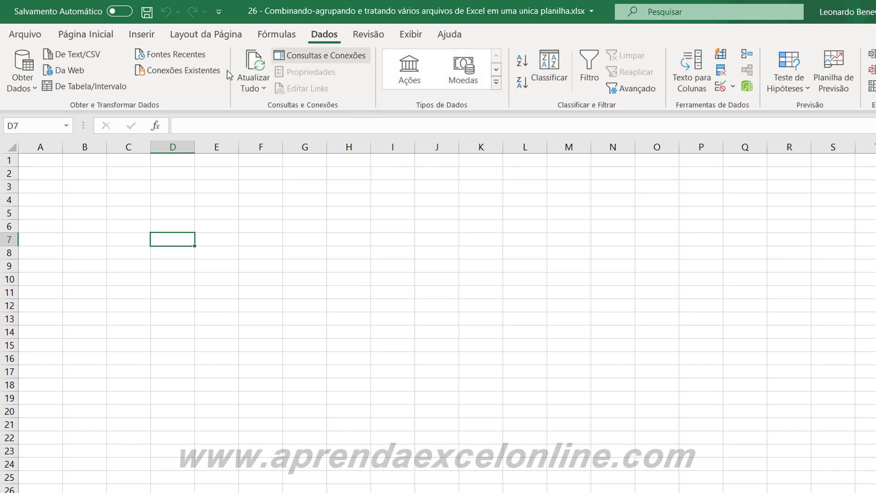
left_click(25, 86)
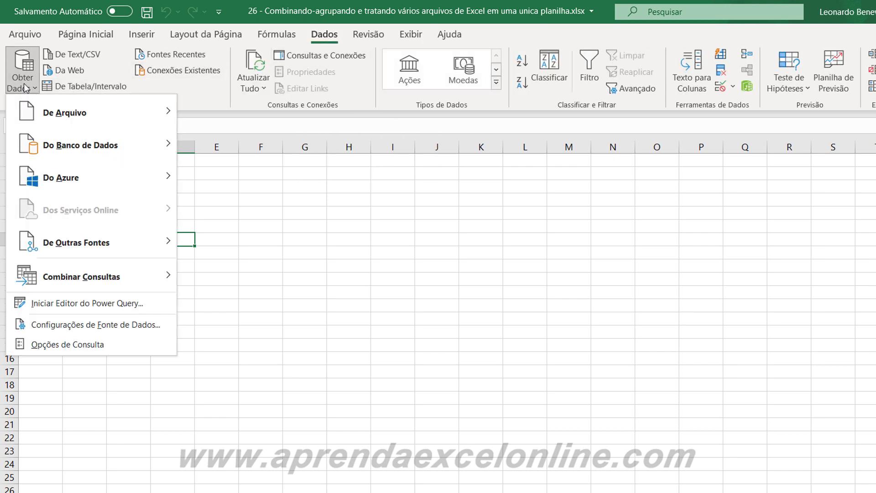
mouse_move(56, 113)
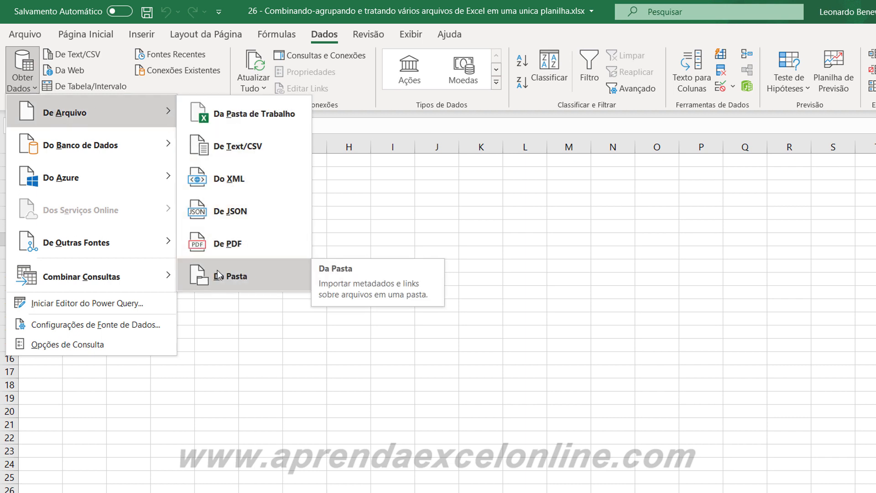
left_click(260, 276)
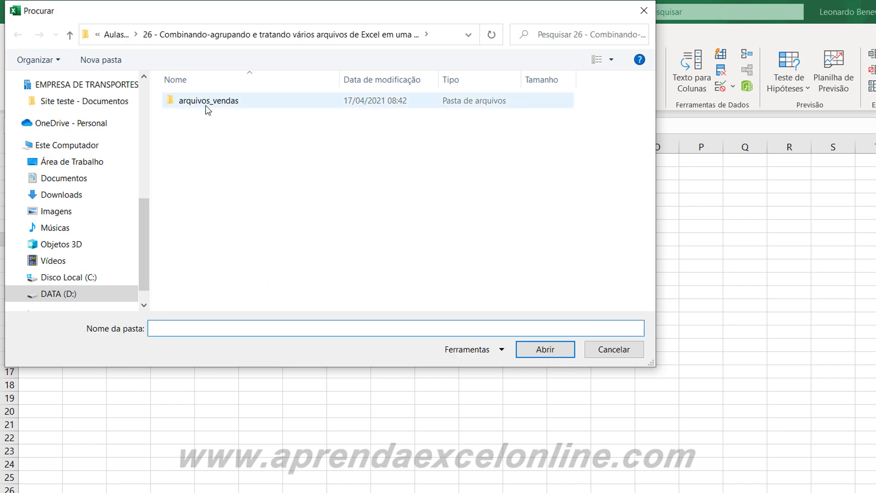
double_click(234, 104)
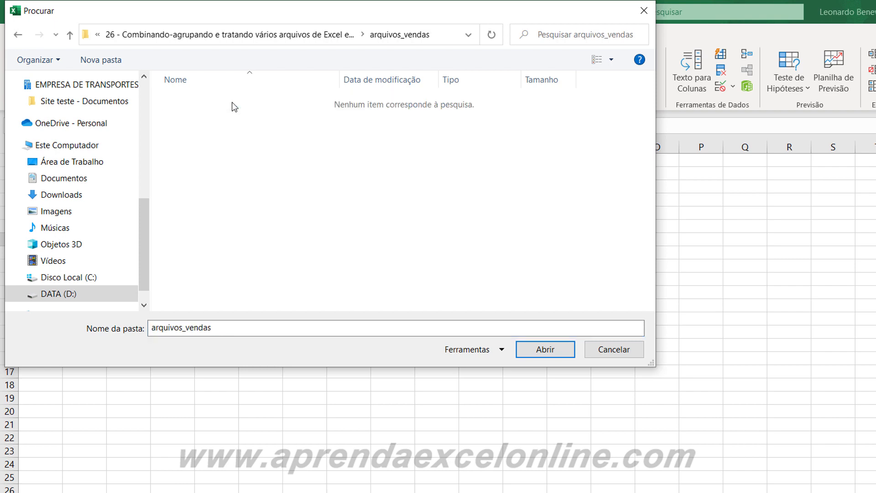
left_click(548, 355)
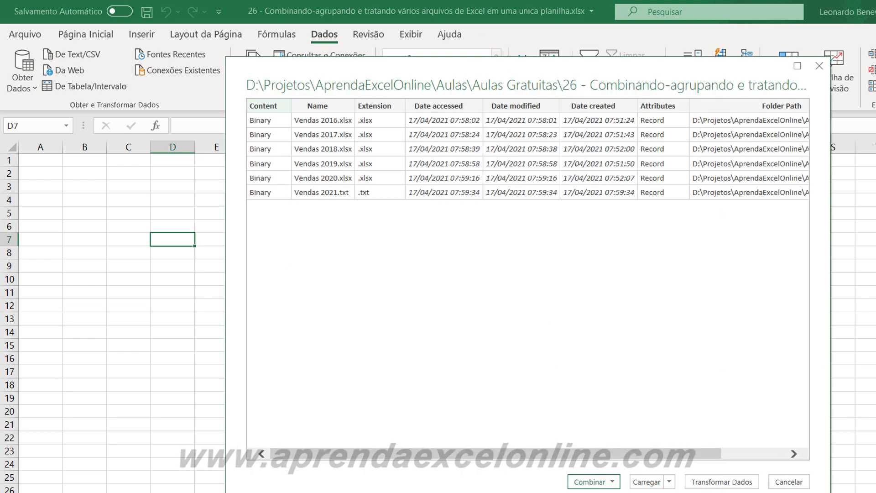
- Open the imported folder's file list in the Power Query editor to transform the data
left_click_drag(821, 490, 713, 339)
left_click_drag(551, 67, 545, 130)
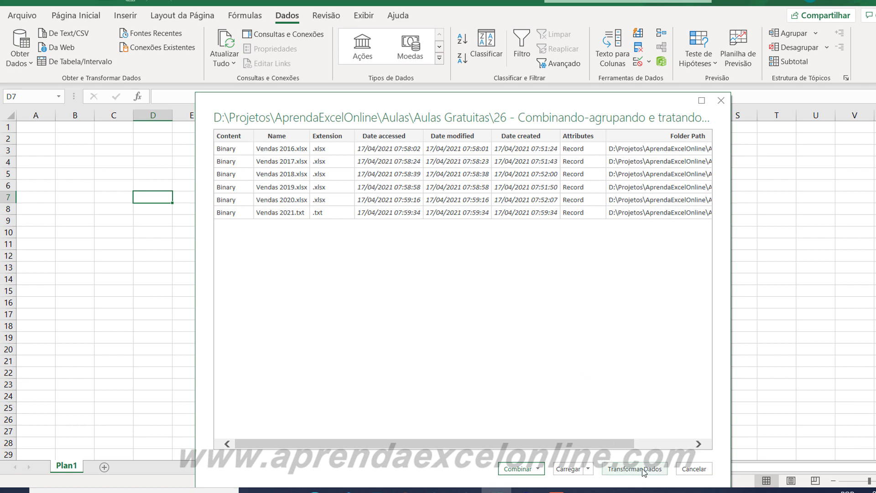
left_click(644, 474)
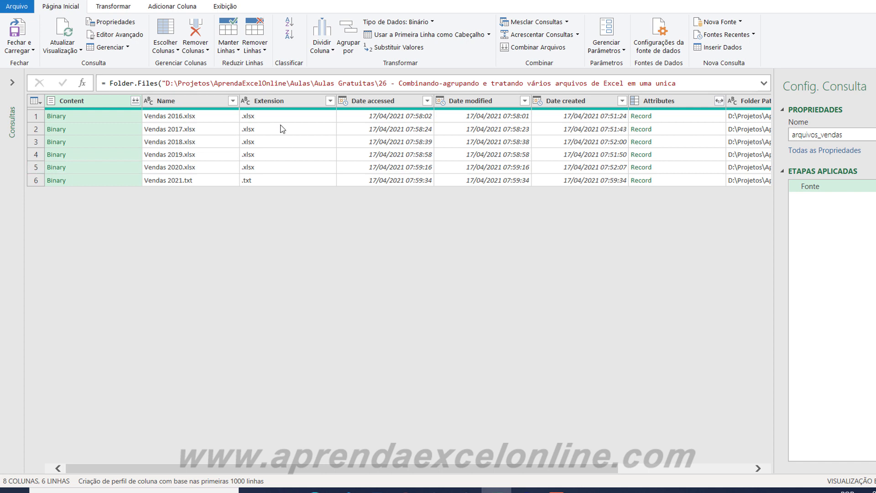
left_click(182, 115)
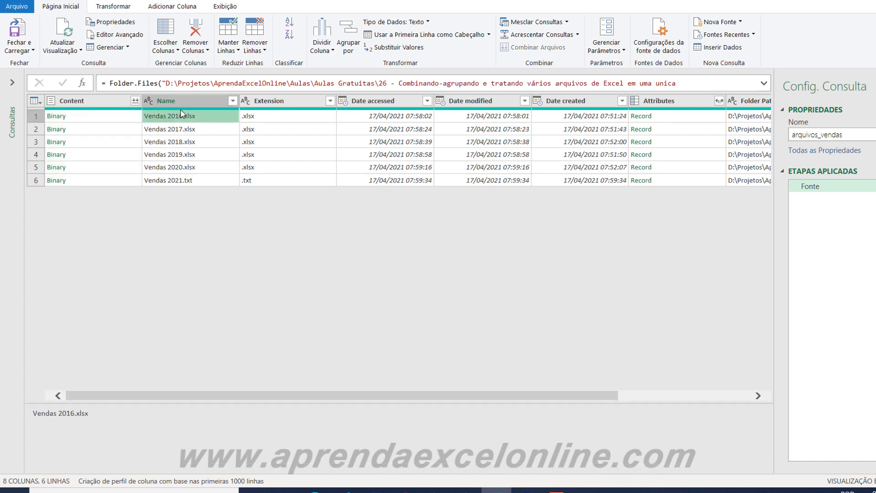
left_click(176, 168)
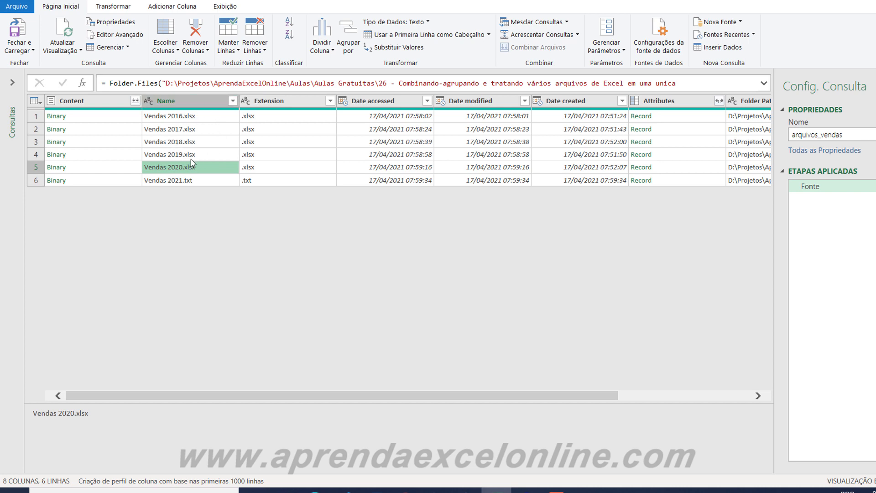
left_click(172, 180)
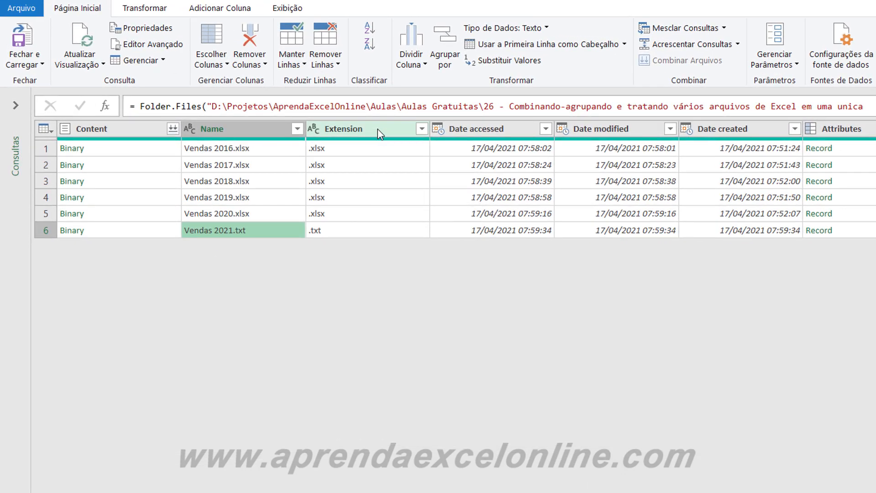
- Filter the Extension column to keep only the rows whose value begins with ".xls"
left_click(378, 133)
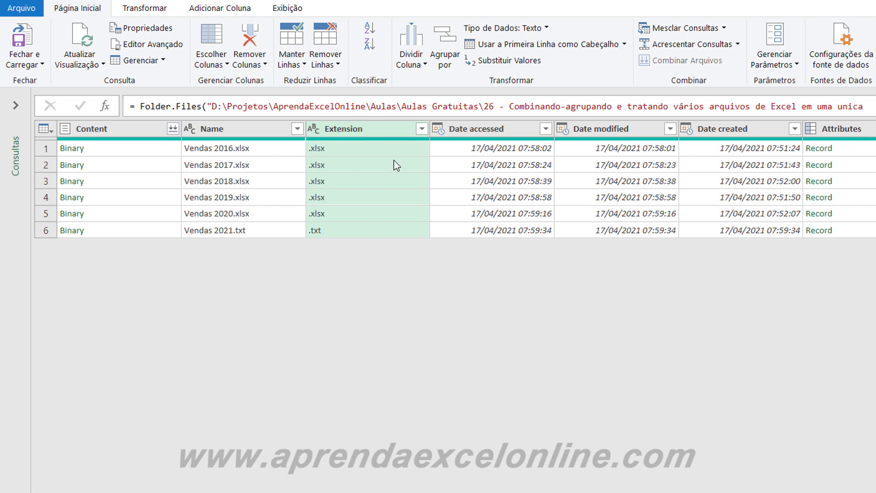
left_click(421, 129)
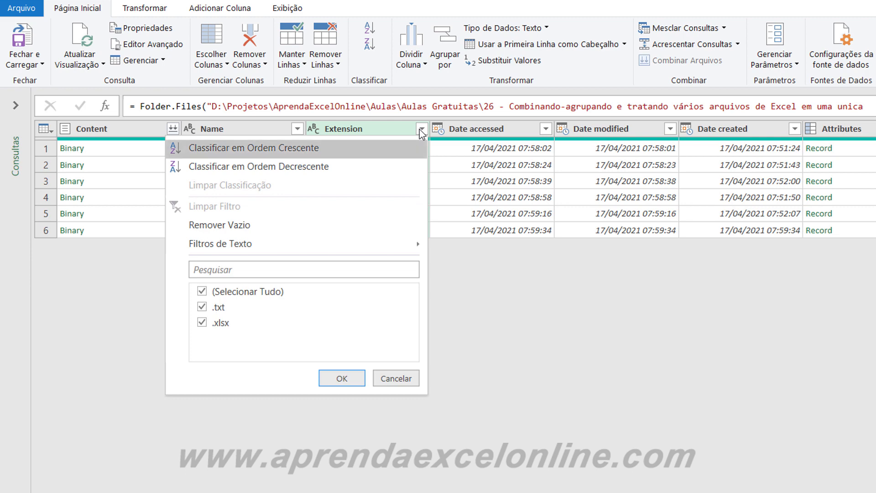
mouse_move(410, 248)
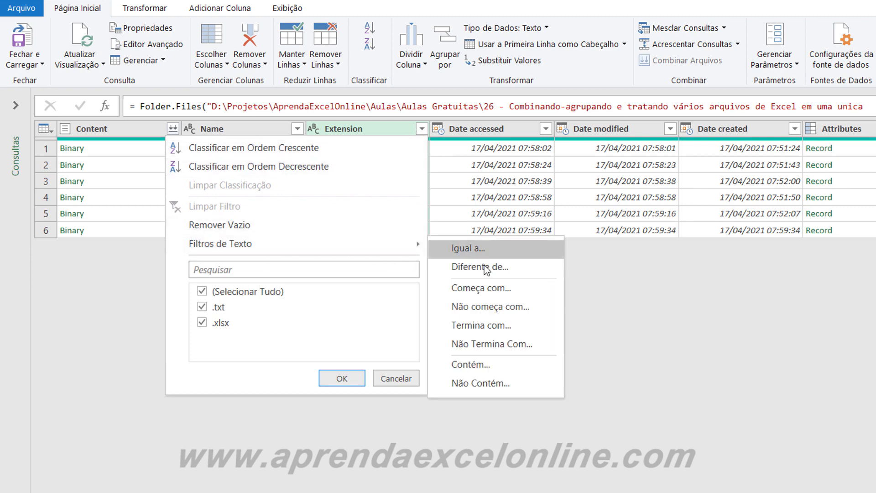
left_click(484, 291)
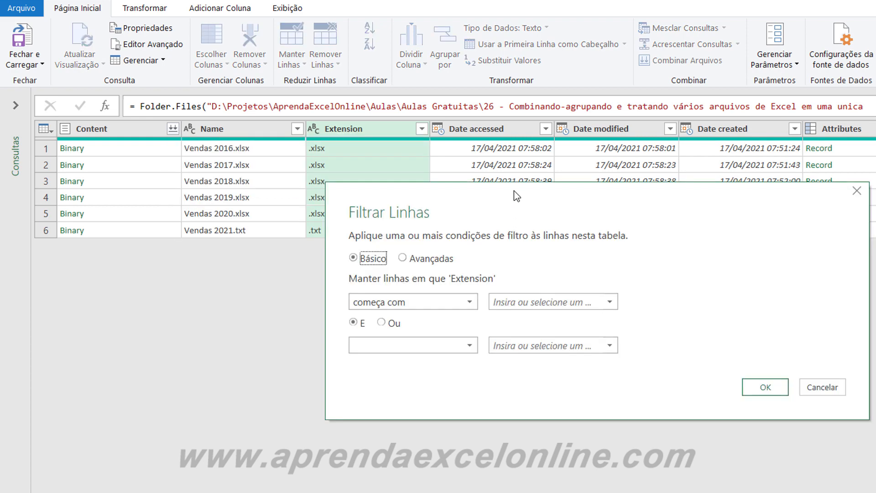
left_click_drag(508, 244, 464, 260)
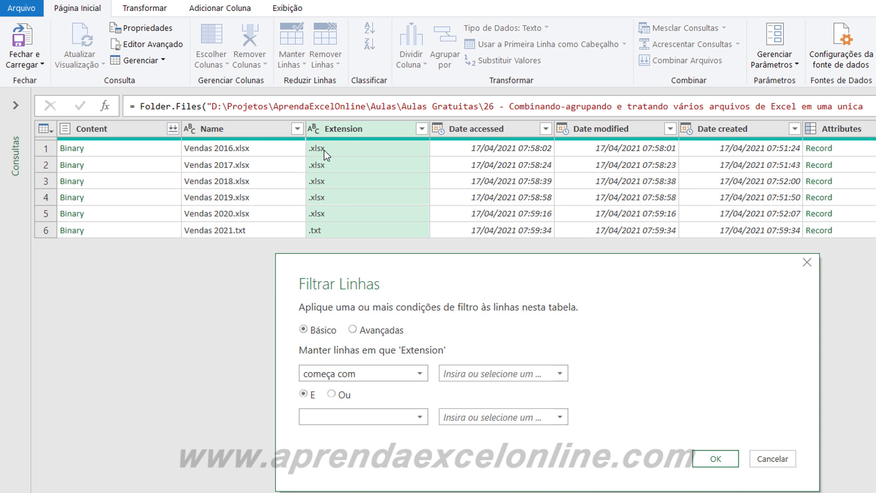
left_click(468, 374)
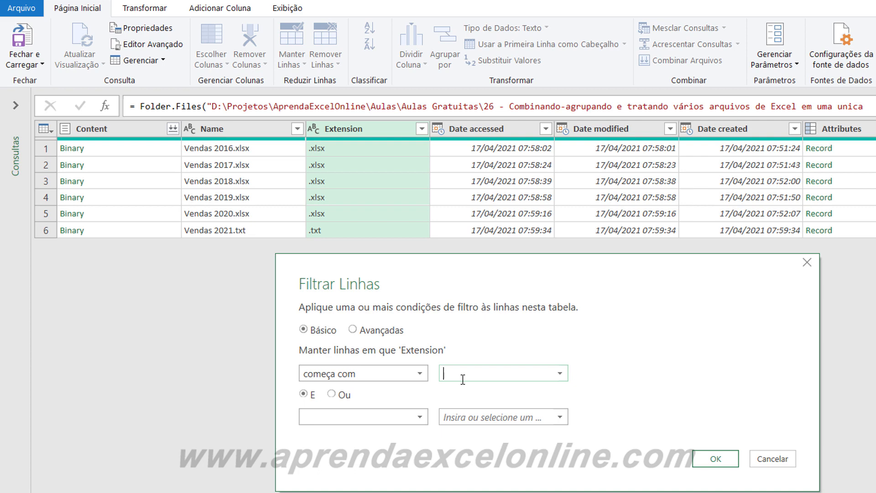
type(".xls")
left_click(716, 459)
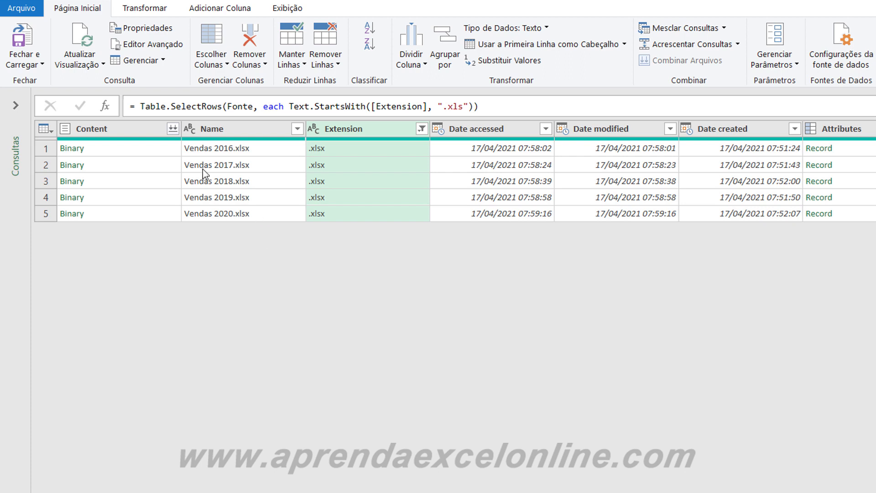
- Preview the binary workbook content behind the Vendas 2016.xlsx, Vendas 2017.xlsx and Vendas 2018.xlsx rows in the Content column
left_click(146, 128)
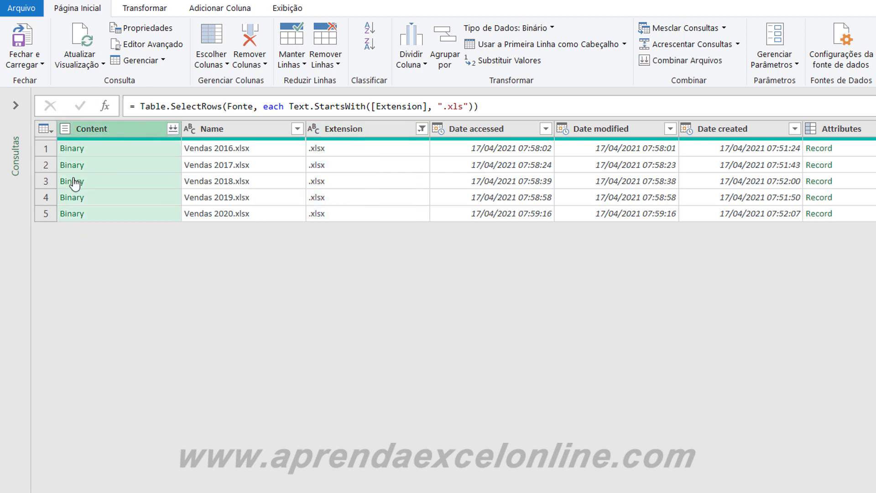
left_click(135, 149)
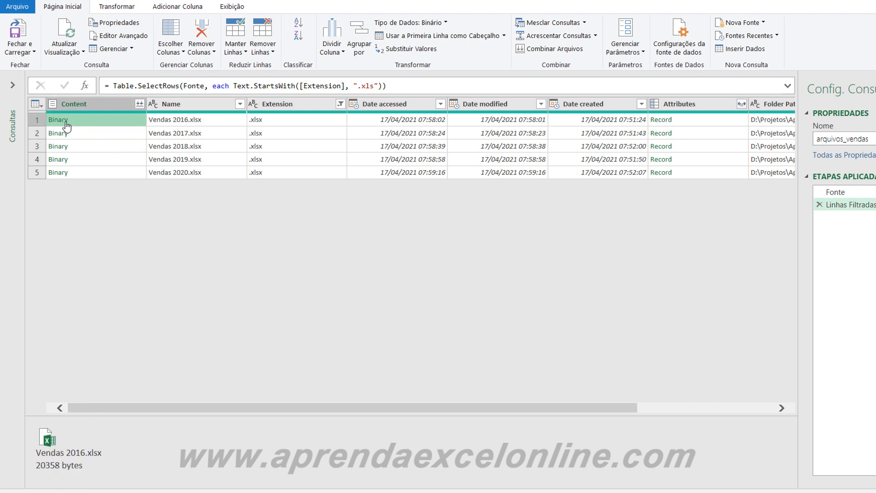
left_click(108, 136)
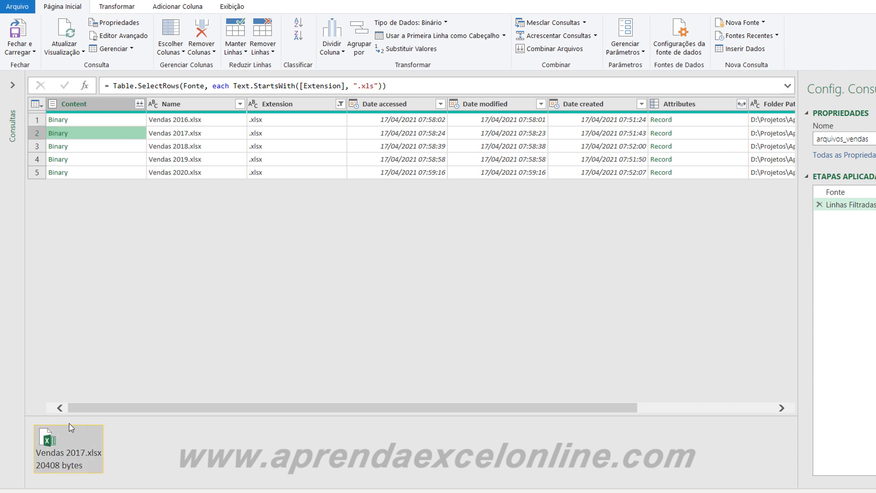
left_click(134, 148)
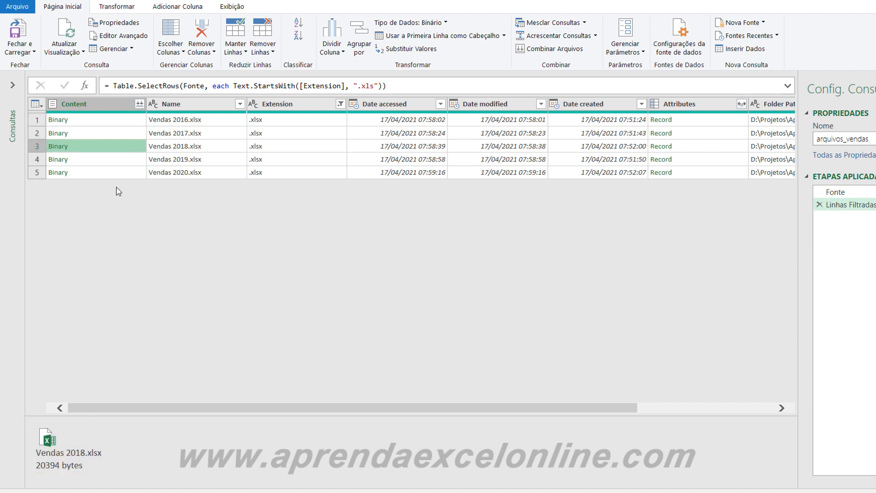
- Try to combine the files in the Content column by extracting the dados_2016 table, and inspect the last row of the combined data
left_click(140, 106)
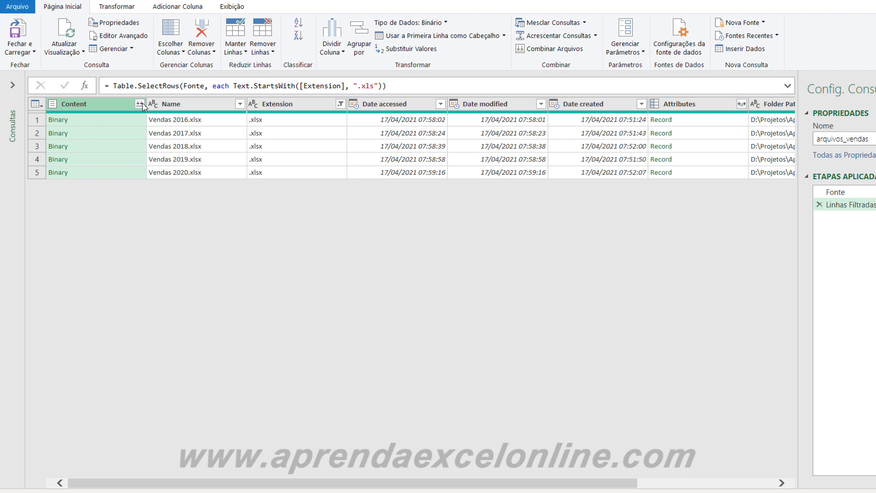
left_click(140, 104)
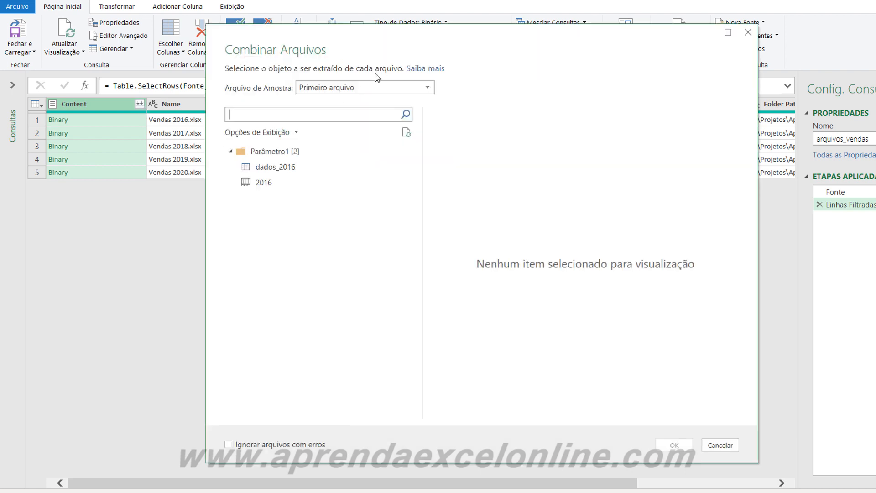
left_click(276, 170)
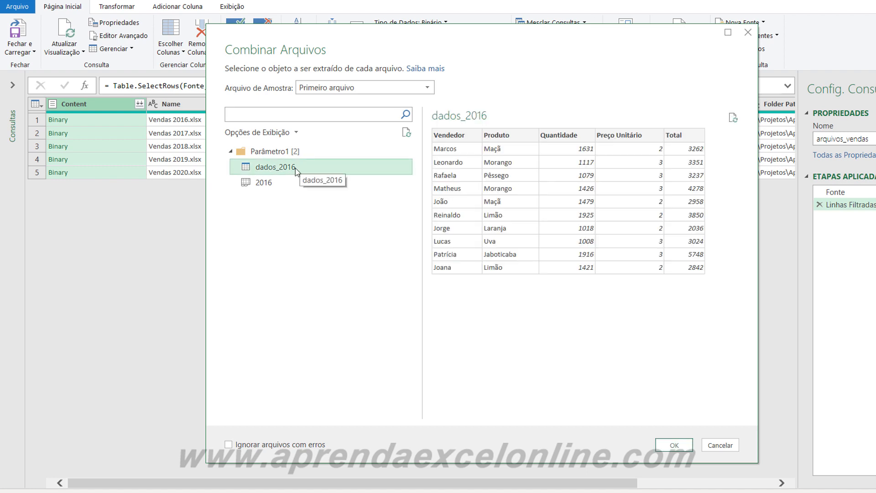
left_click(261, 183)
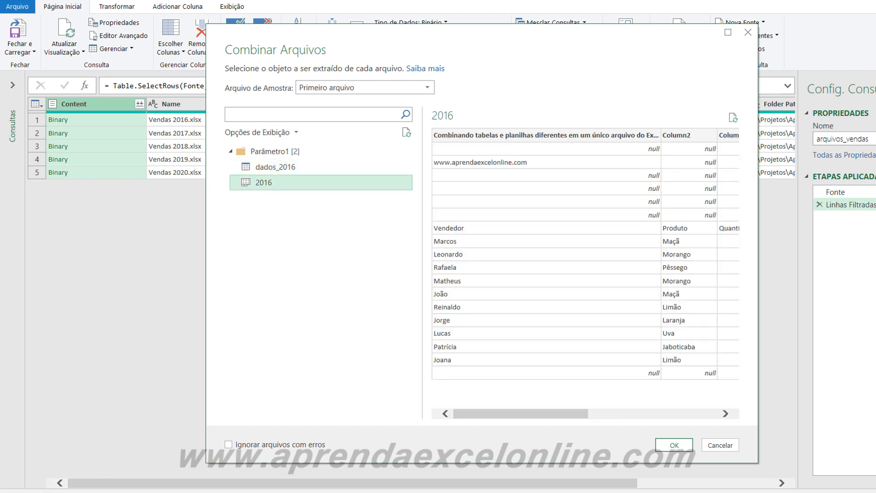
left_click(293, 169)
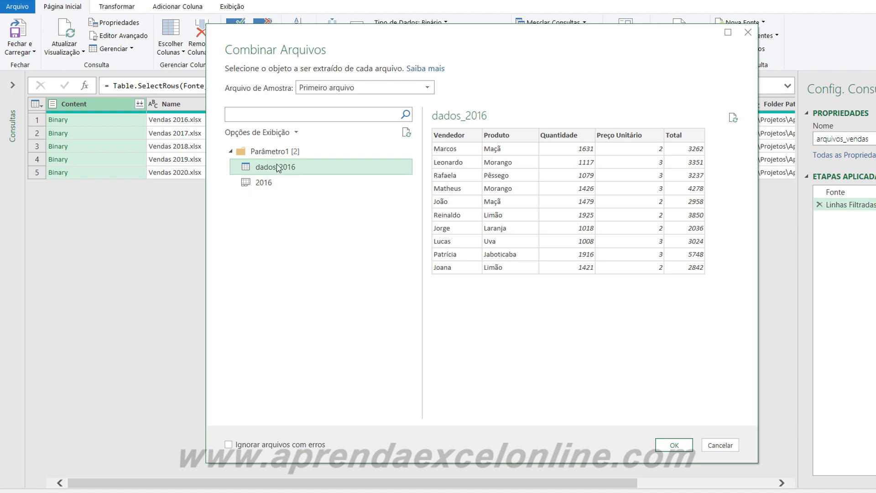
left_click(672, 447)
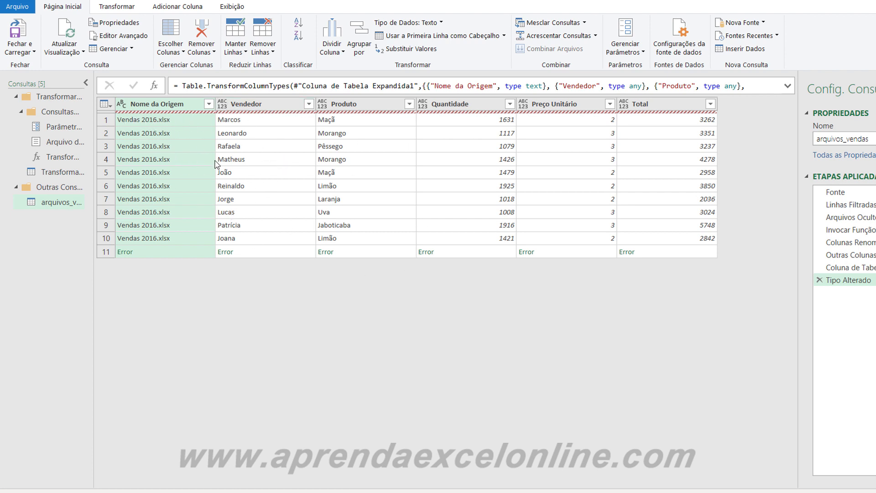
left_click(103, 252)
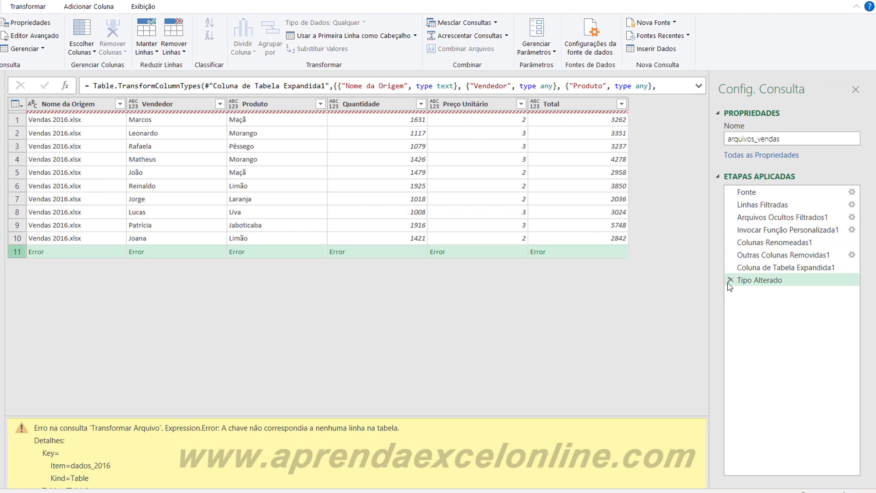
- Delete all the applied steps that follow Linhas Filtradas to undo the file combination
left_click(731, 277)
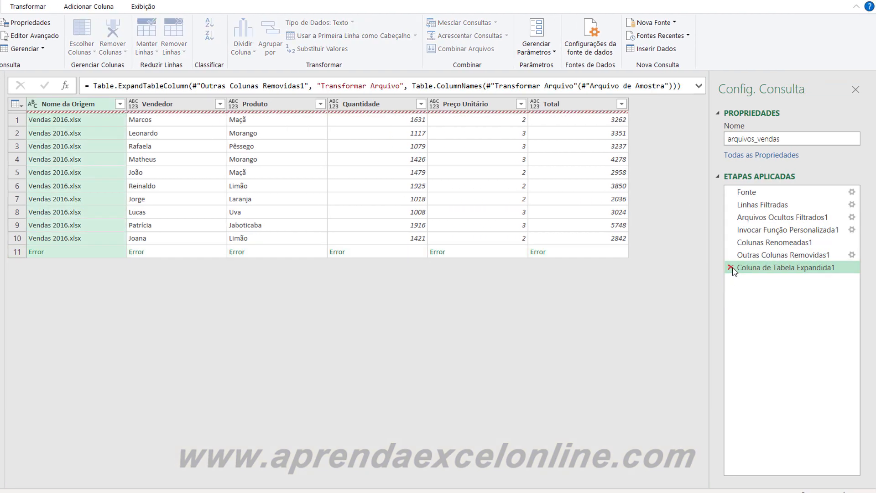
left_click(731, 267)
left_click(730, 254)
left_click(731, 242)
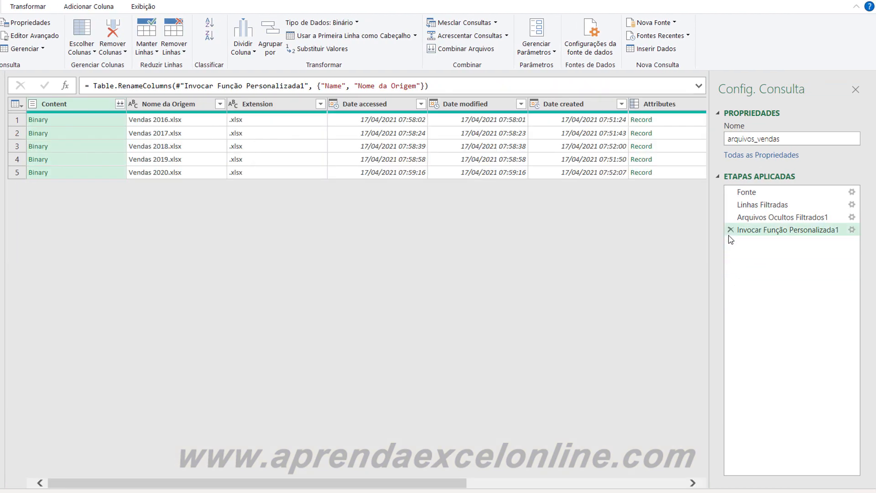
left_click(730, 217)
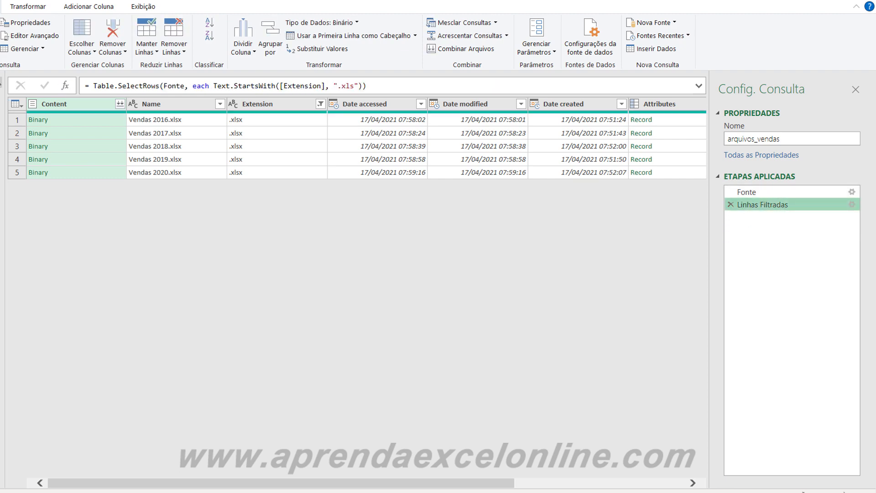
left_click(76, 97)
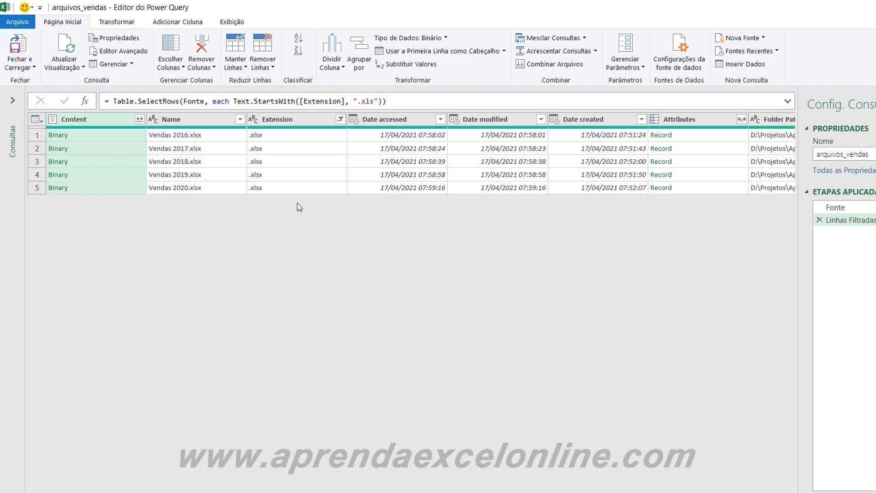
- Examine the file names in the Name column and the corresponding binary workbooks in the Content column
left_click(199, 135)
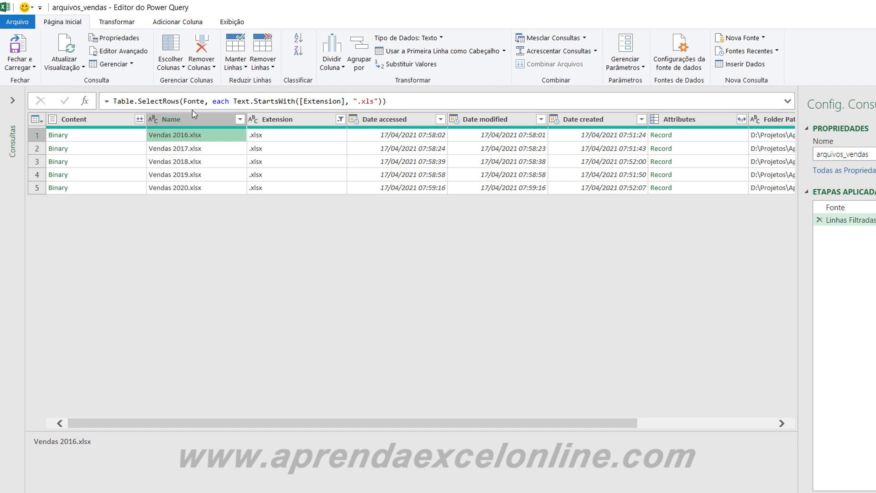
left_click(186, 150)
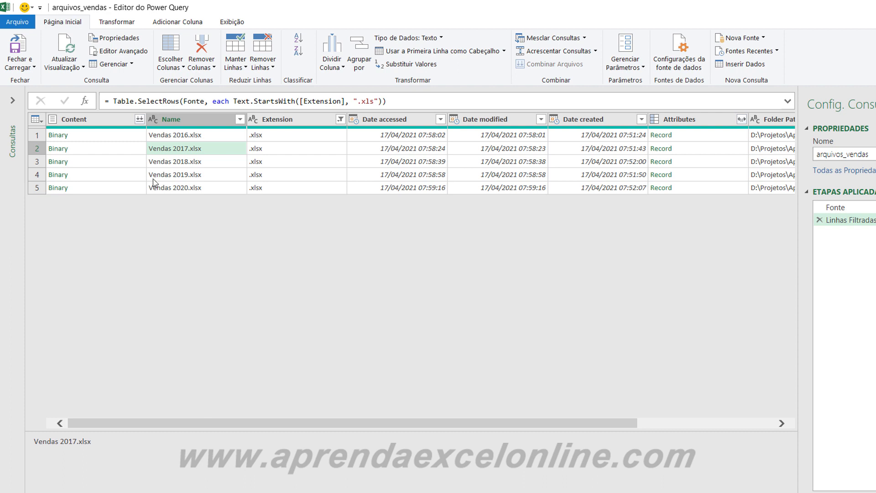
left_click(108, 122)
left_click(86, 135)
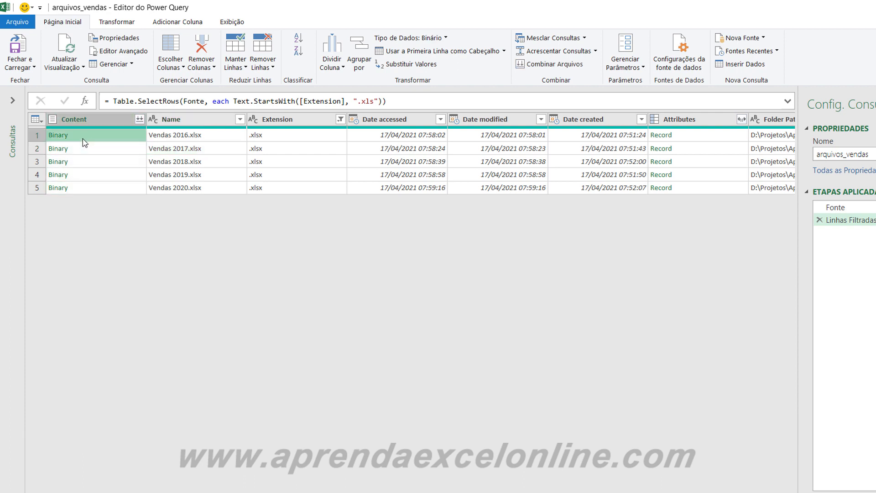
left_click(87, 148)
left_click(87, 161)
left_click(87, 174)
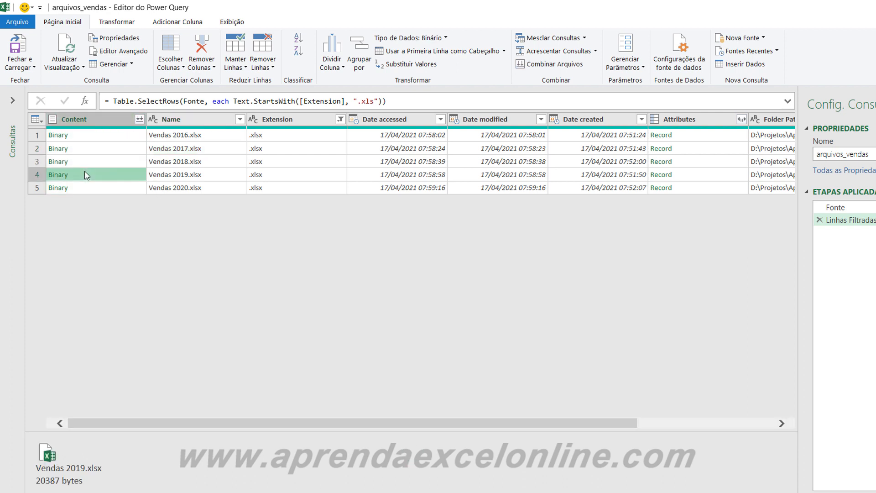
left_click(117, 140)
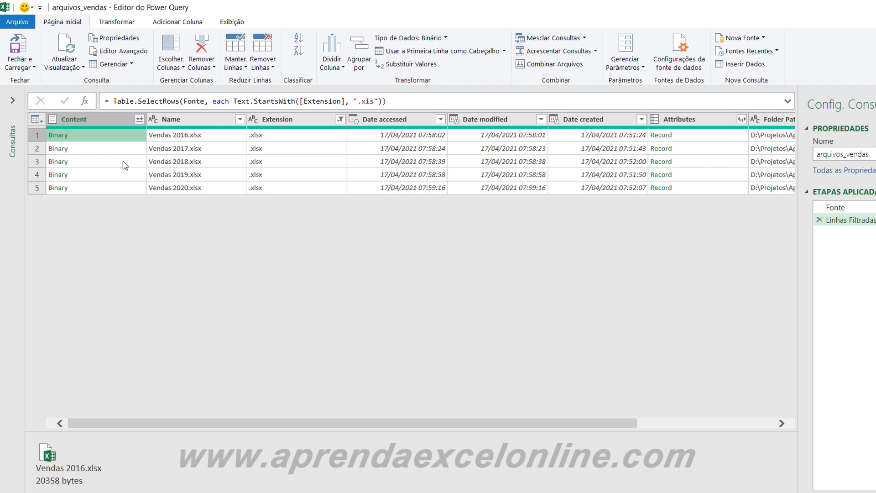
- Keep only the Content and Name columns and remove all the others
left_click(76, 120)
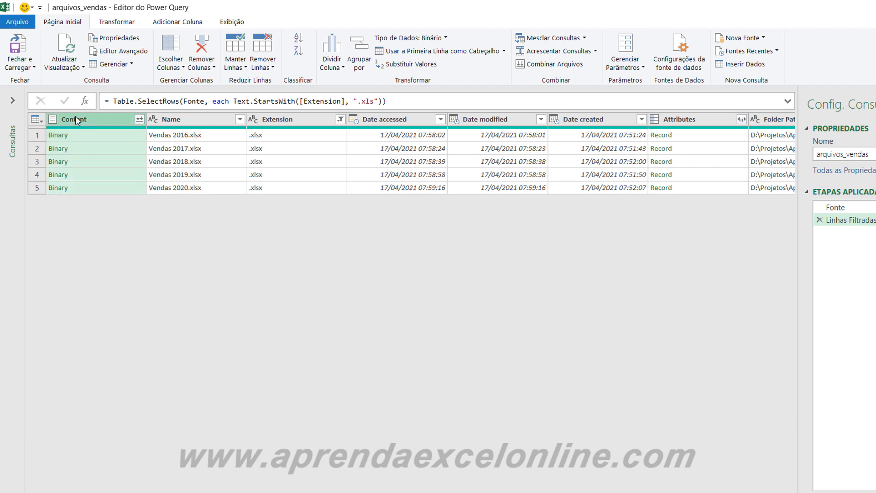
left_click(182, 123, "ctrl")
right_click(182, 123)
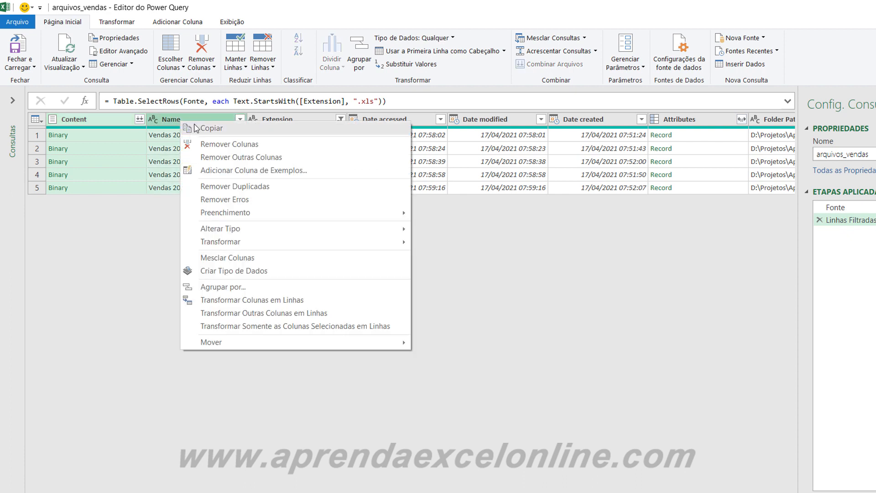
left_click(259, 158)
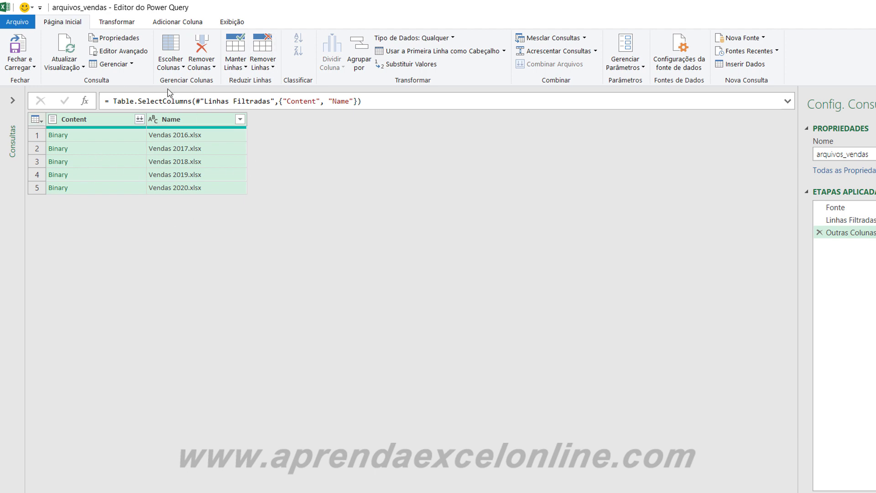
- Add a custom column named Tabela with the formula =Excel.Workbook([Content])
left_click(190, 25)
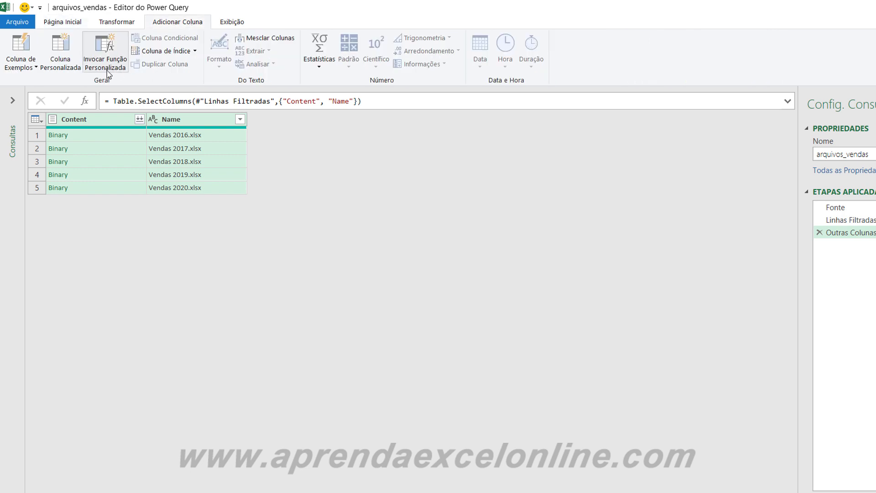
left_click(61, 68)
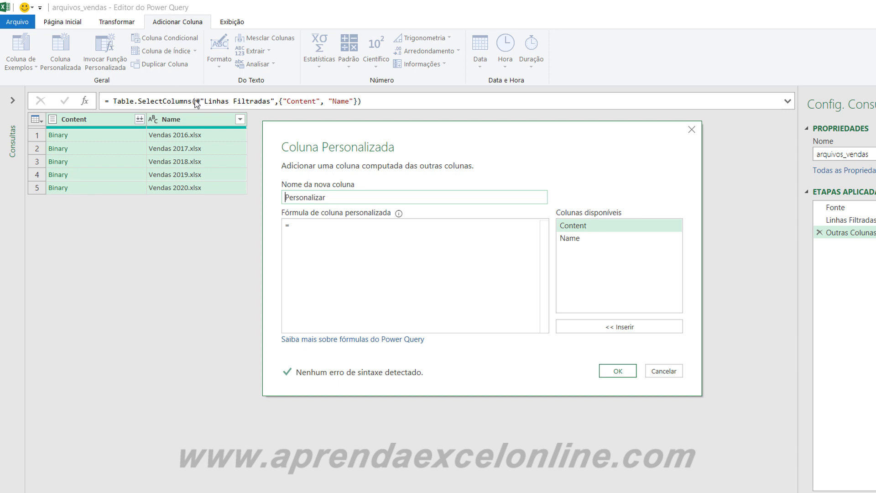
type("Tabela")
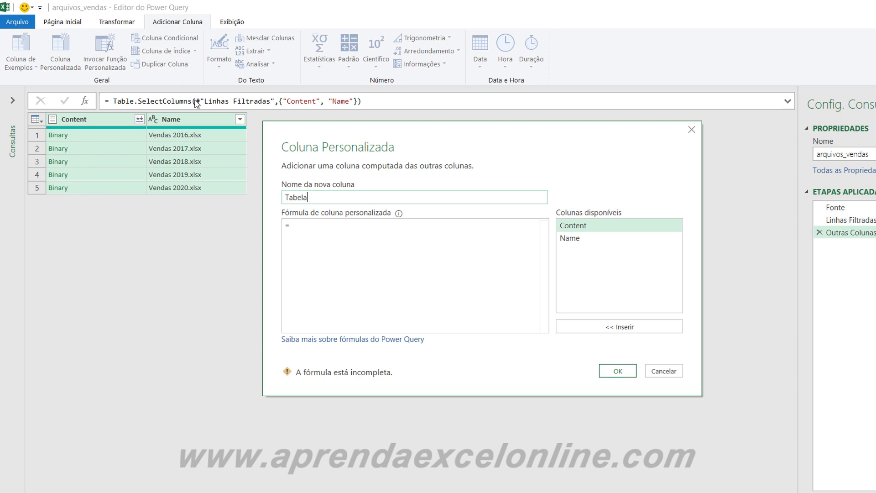
left_click(323, 237)
type("Excel.Workbook")
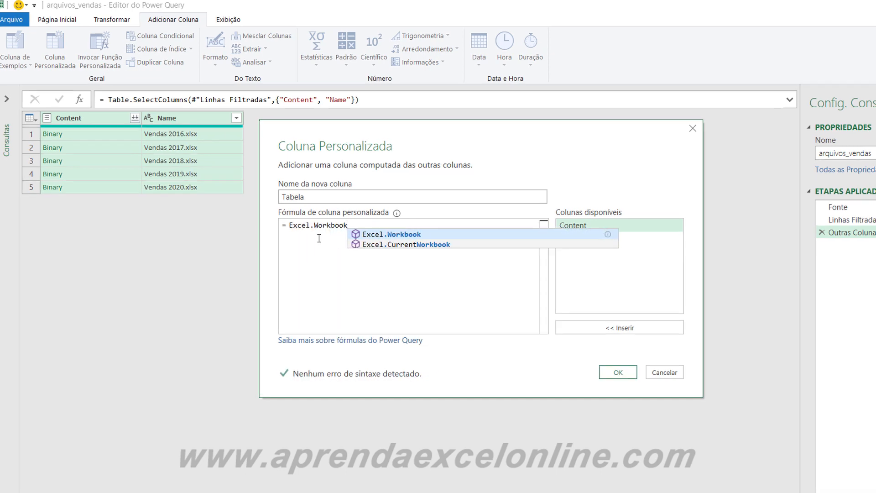
type("(")
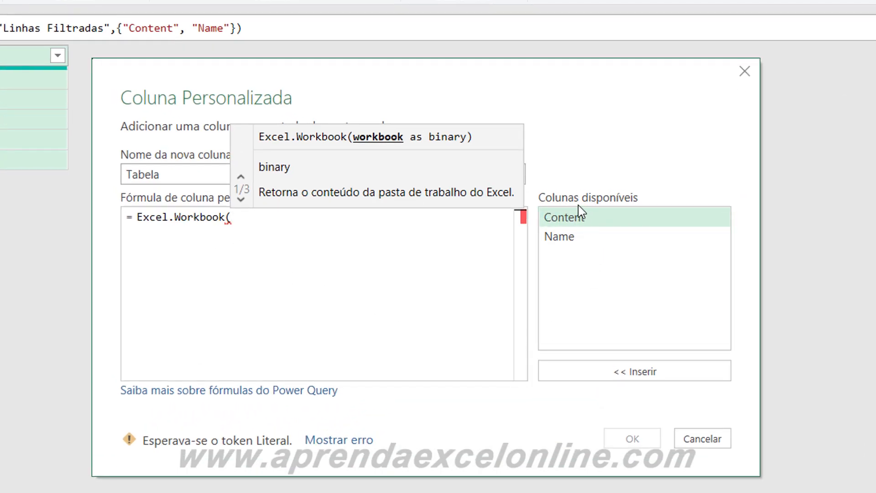
double_click(569, 218)
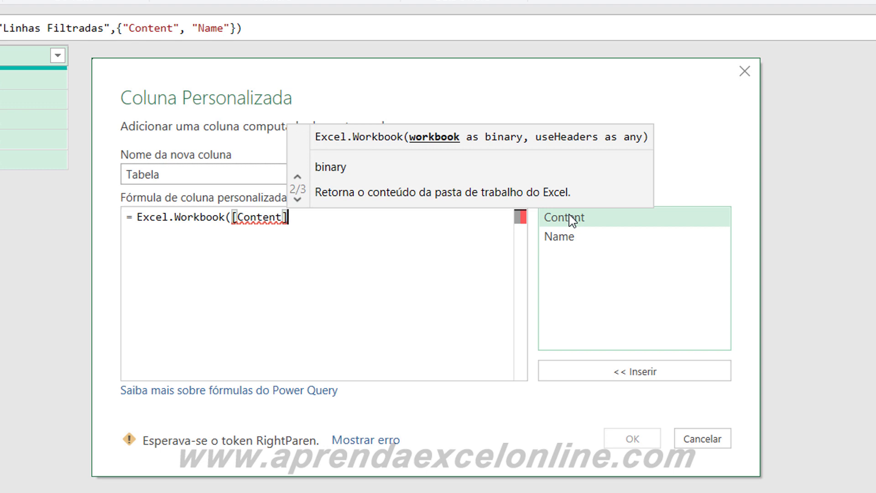
type(")")
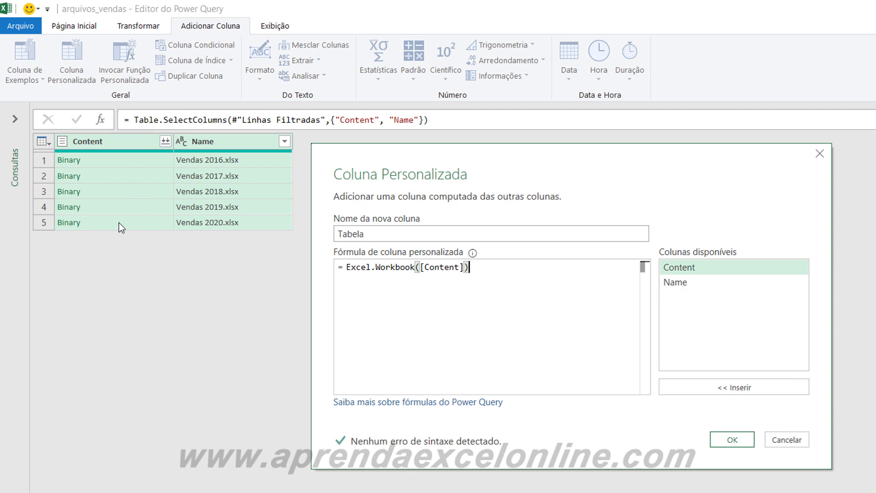
left_click(729, 440)
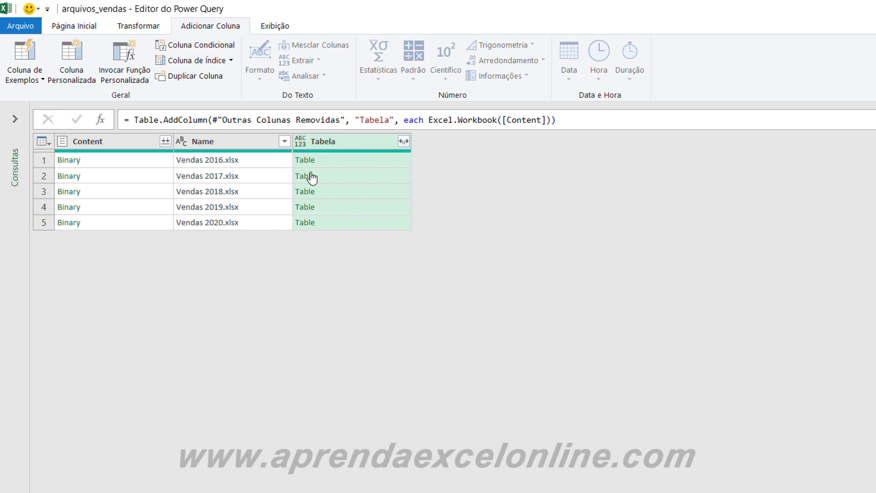
- Preview the 2016 table, then expand the Tabela column into all its fields without the original column name as prefix
left_click(381, 160)
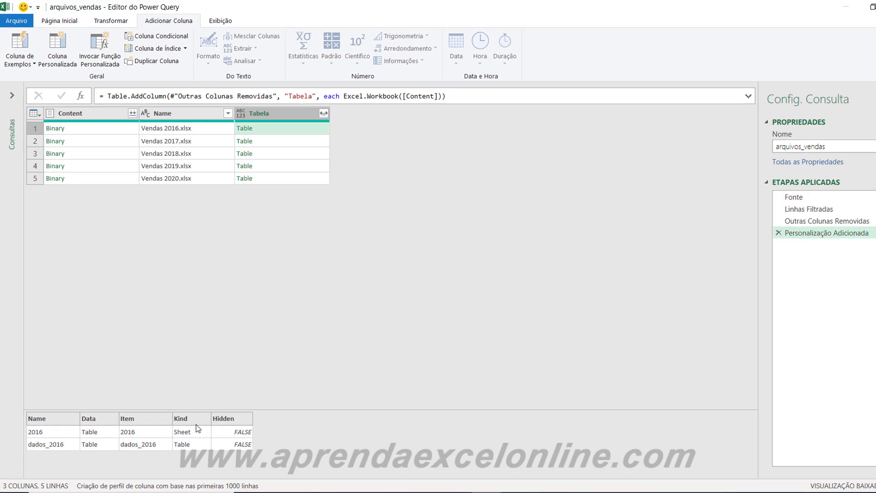
left_click(293, 213)
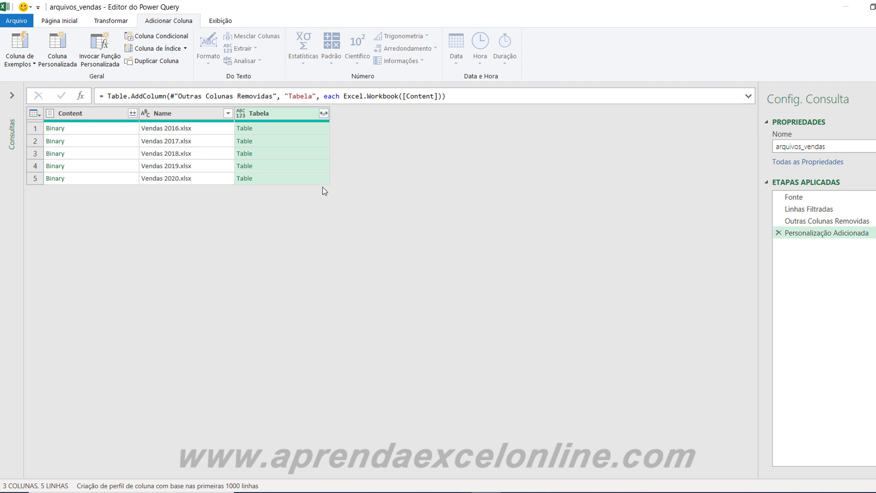
left_click(323, 113)
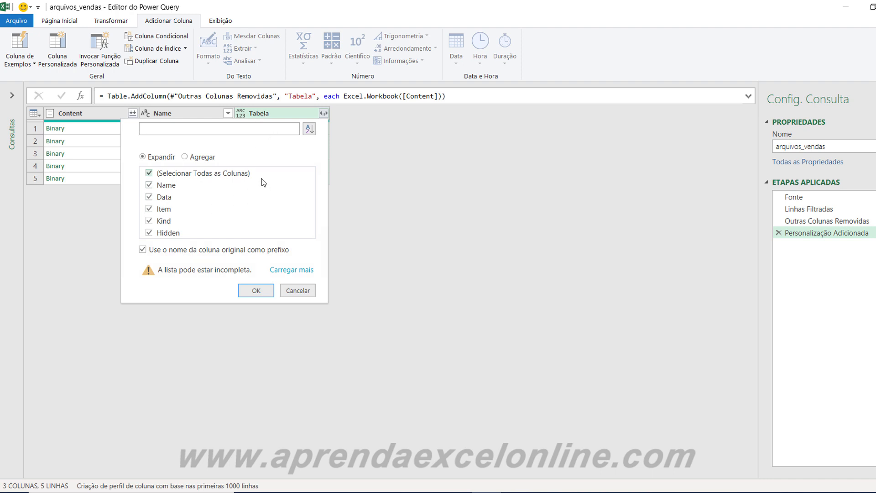
left_click(143, 250)
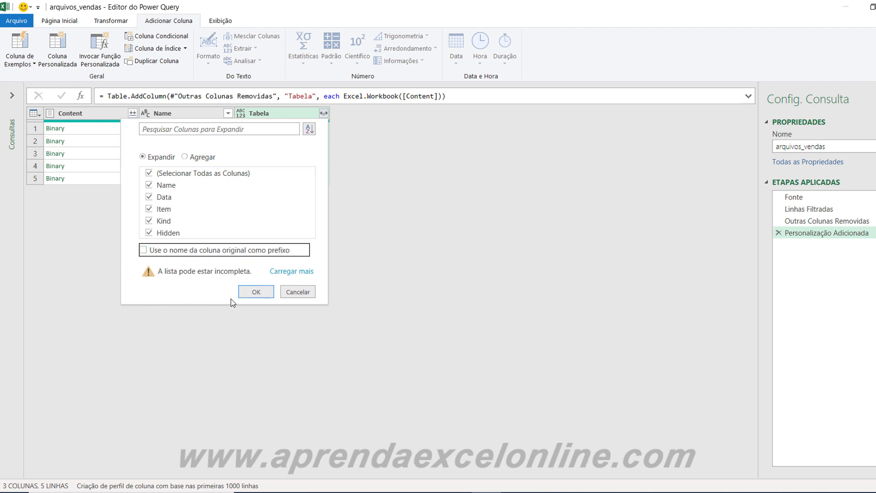
left_click(254, 291)
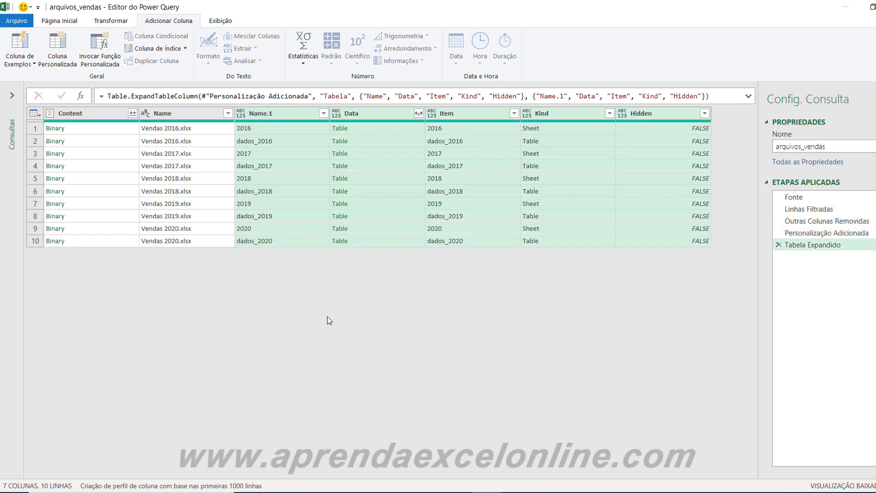
- Compare the Sheet and Table entries and filter the Kind column to keep only Table rows
left_click(338, 167)
left_click(262, 142)
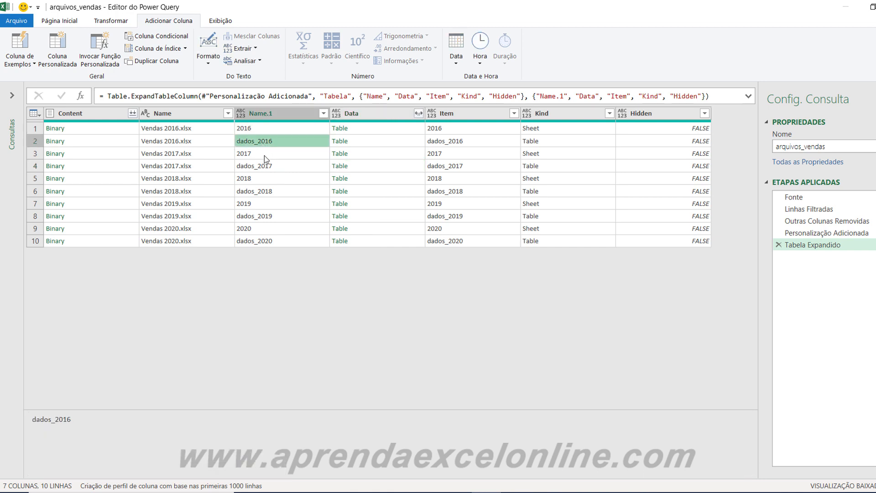
left_click(532, 129)
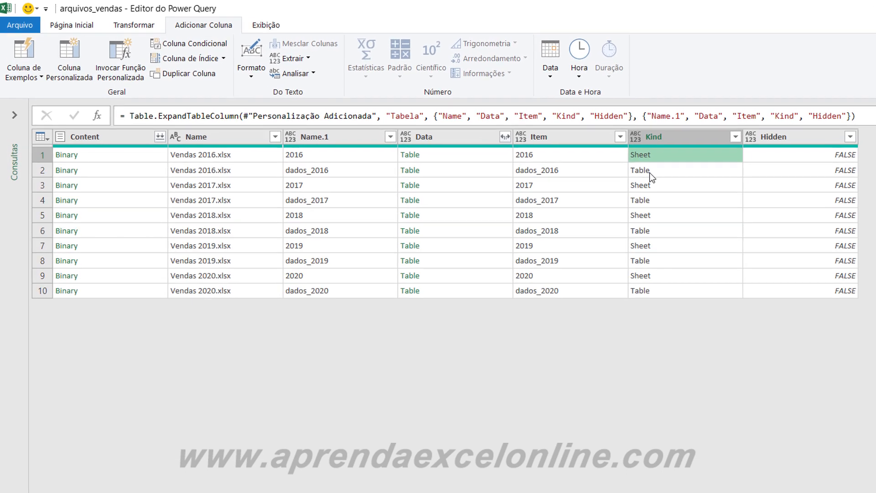
left_click(564, 151)
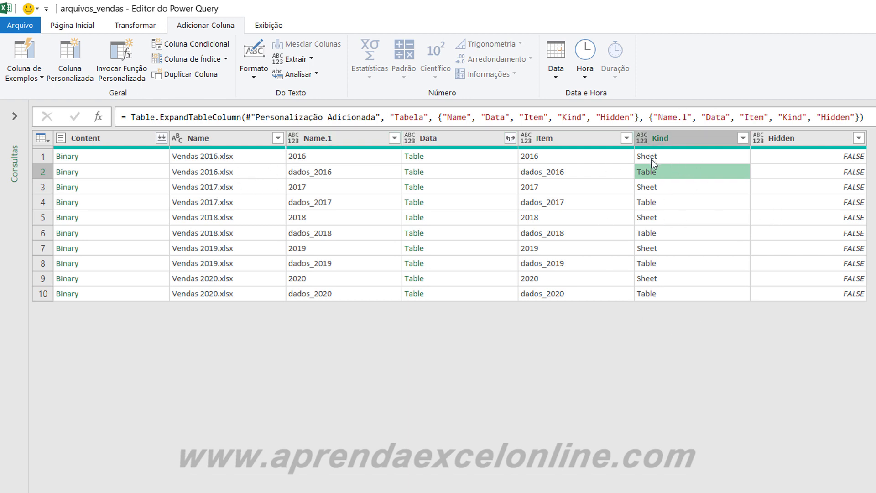
left_click(652, 187)
left_click(655, 219)
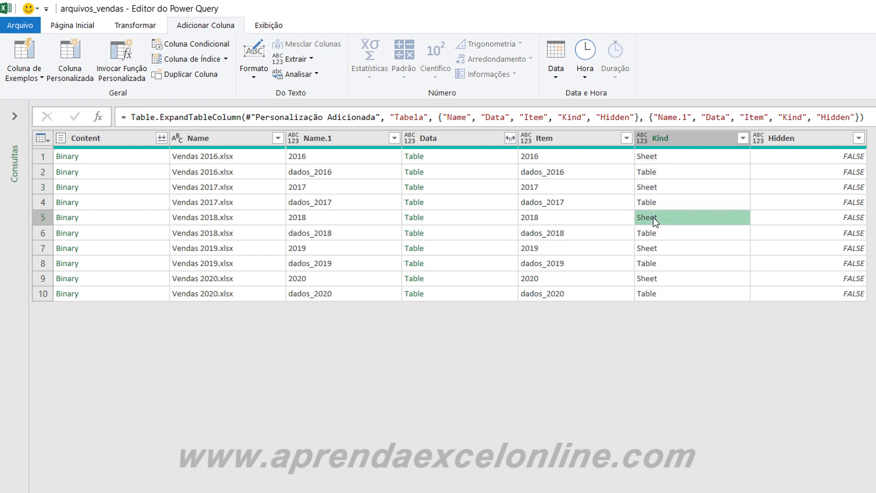
left_click(744, 138)
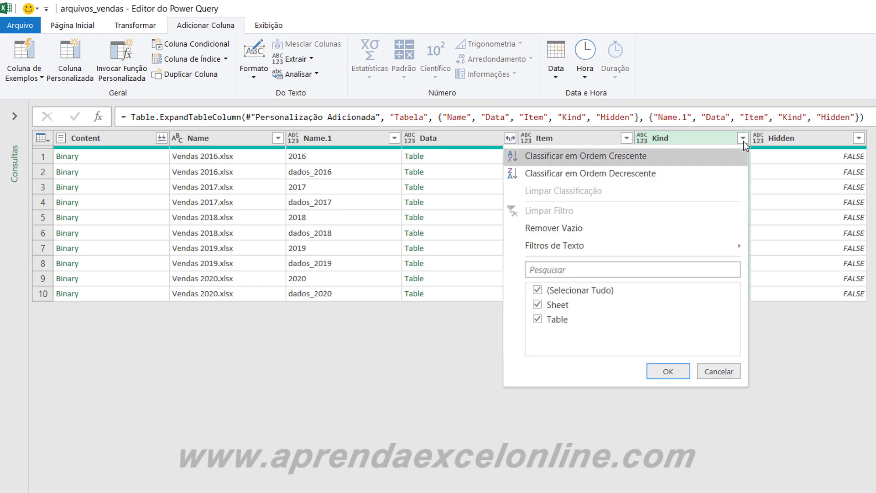
left_click(574, 286)
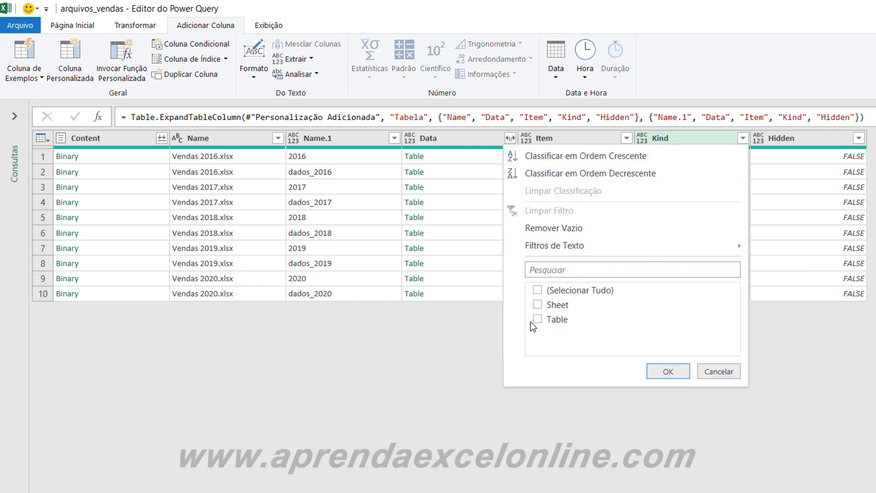
left_click(667, 372)
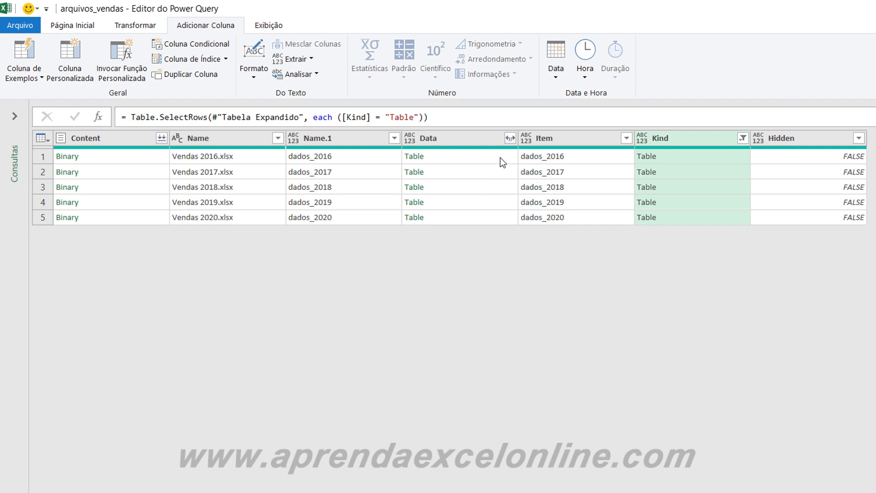
- Expand the Data column into Vendedor, Produto, Quantidade, Preço Unitário and Total without the original column name as prefix
left_click(488, 153)
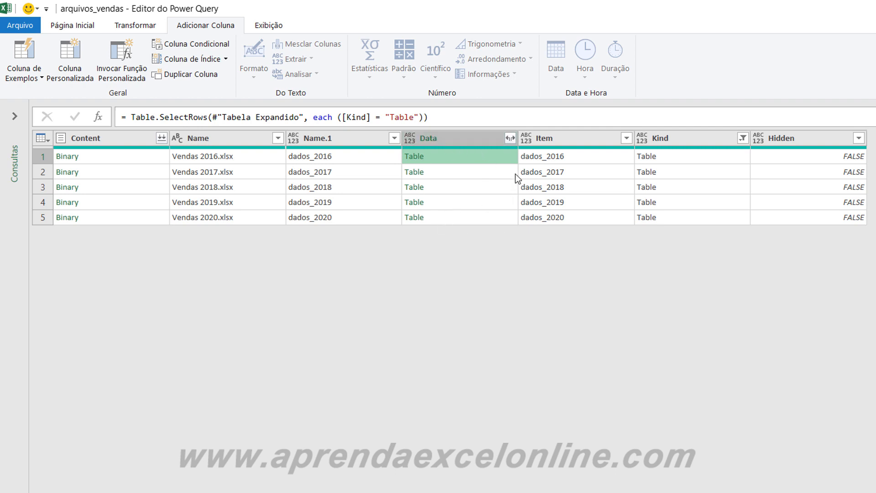
left_click(511, 138)
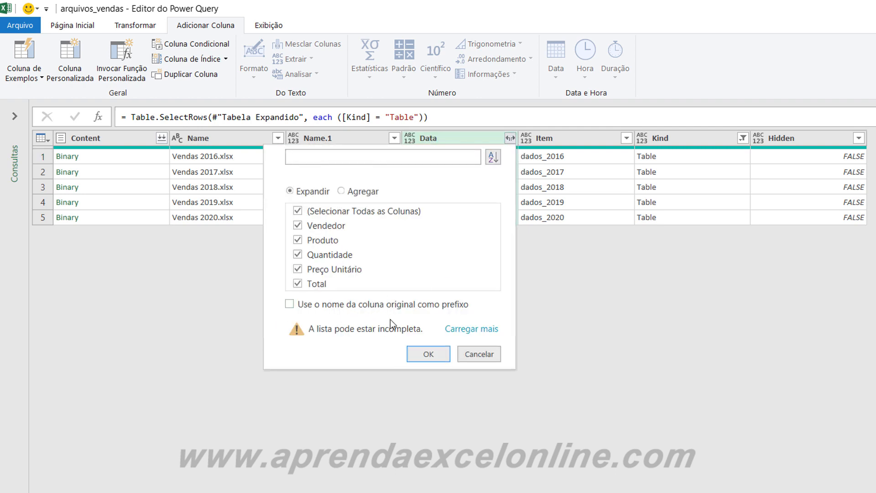
left_click(430, 357)
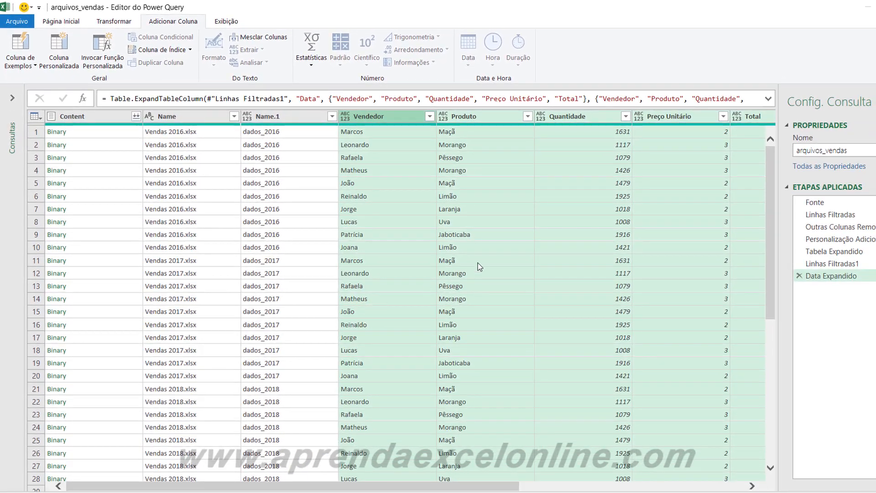
- Examine the combined rows from first to last, checking the source file and table name for each year
left_click(517, 261)
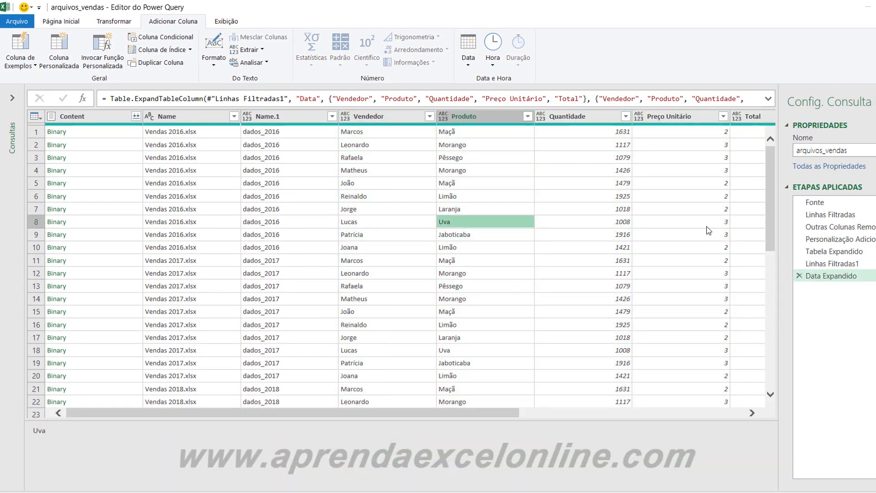
left_click(770, 163)
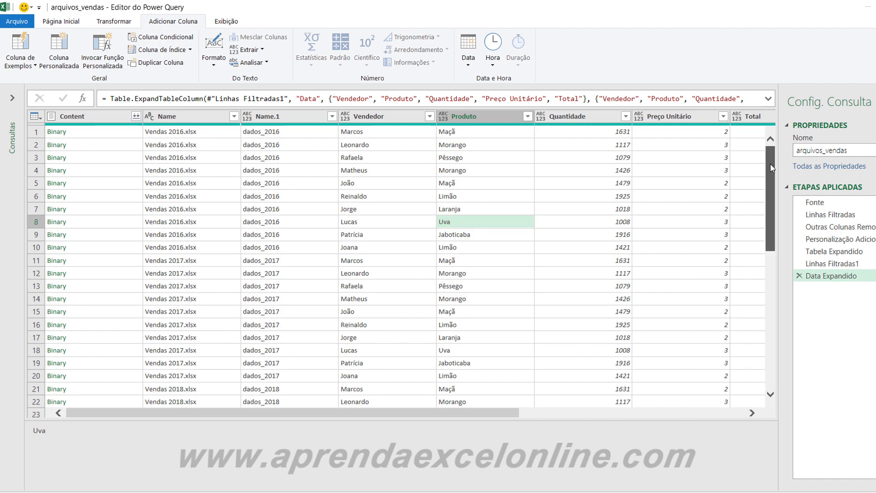
left_click_drag(769, 156, 789, 198)
scroll(315, 171, "up", 2)
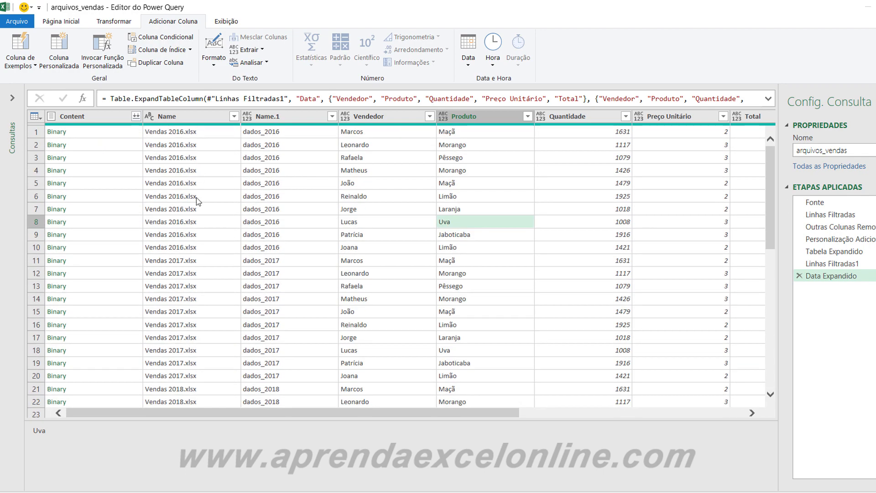
scroll(201, 269, "up", 2)
scroll(205, 269, "down", 10)
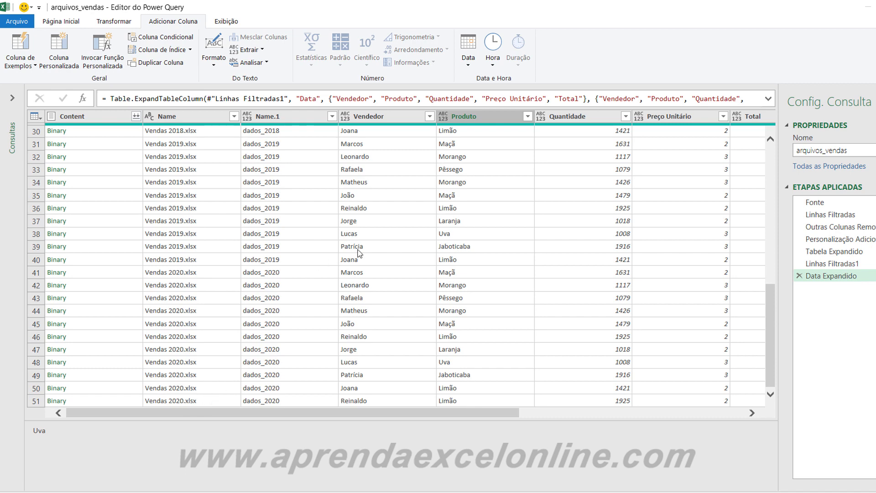
scroll(411, 246, "up", 10)
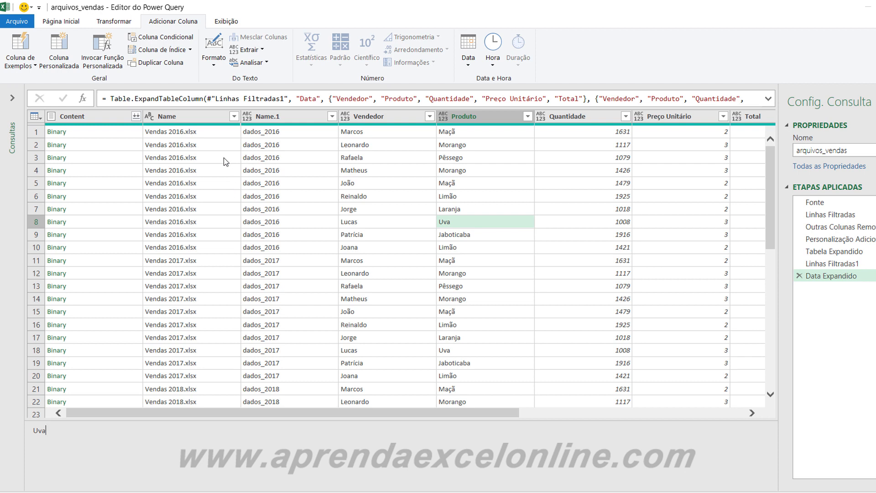
left_click(302, 171)
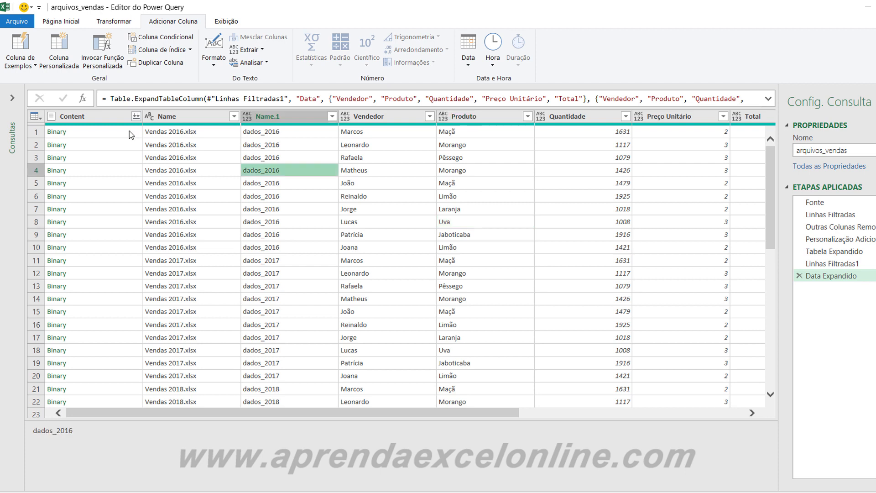
- Remove the Content, Name, Item, Kind and Hidden columns from the query
left_click(89, 118)
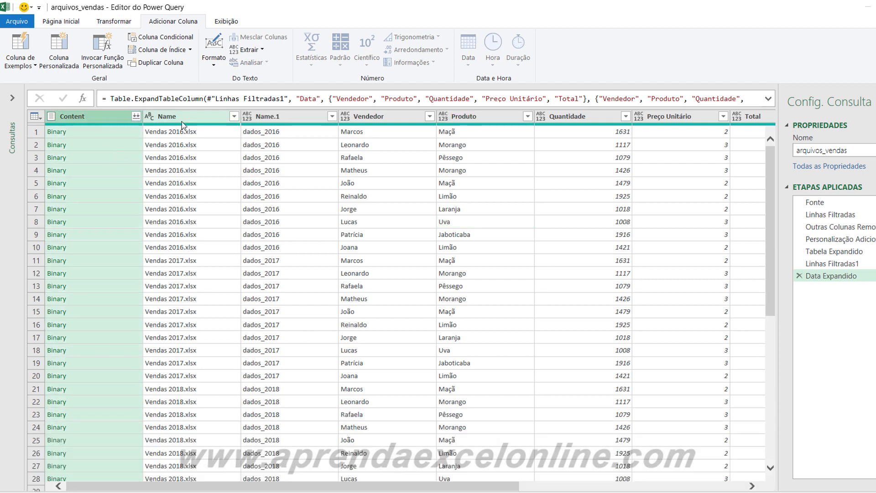
left_click(182, 117, "ctrl")
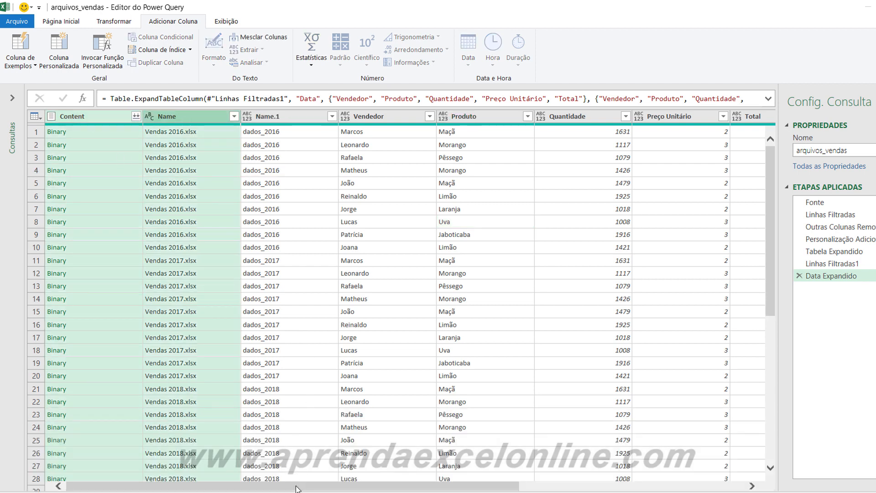
left_click_drag(296, 486, 526, 491)
left_click(531, 120)
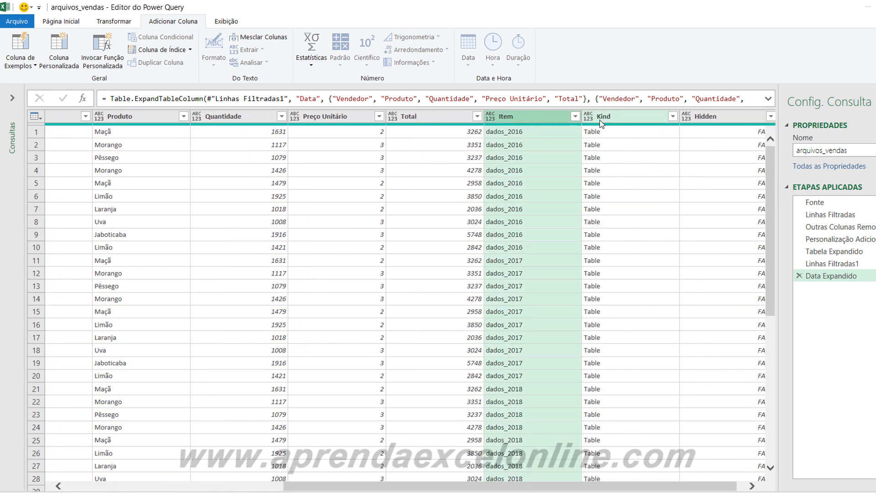
left_click(675, 117, "ctrl")
left_click(708, 118, "ctrl")
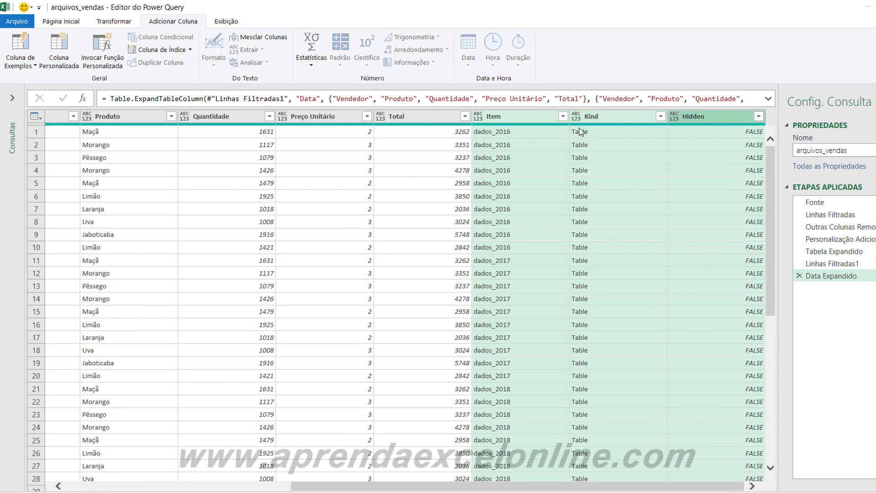
right_click(532, 119)
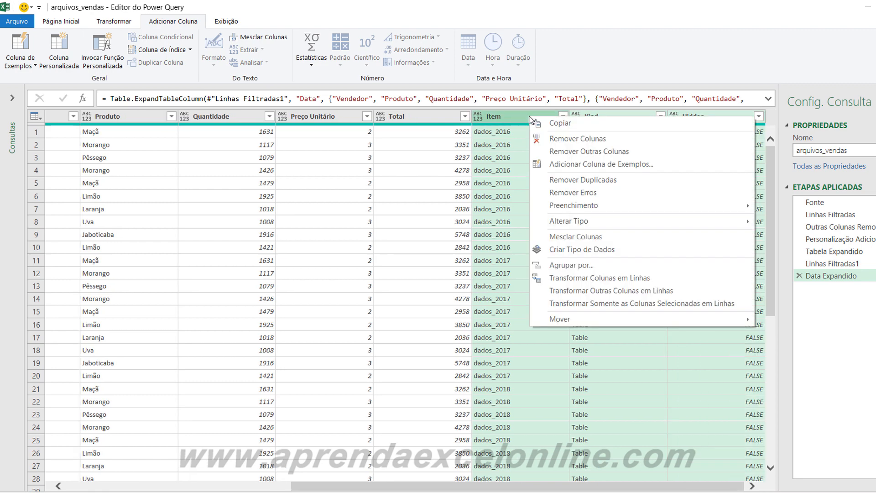
left_click(579, 143)
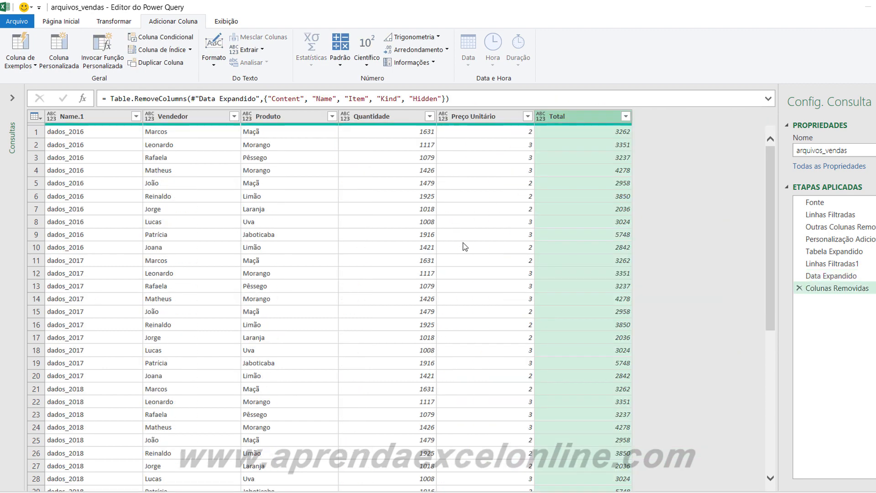
- Rename the Name.1 column as Ano
left_click(459, 247)
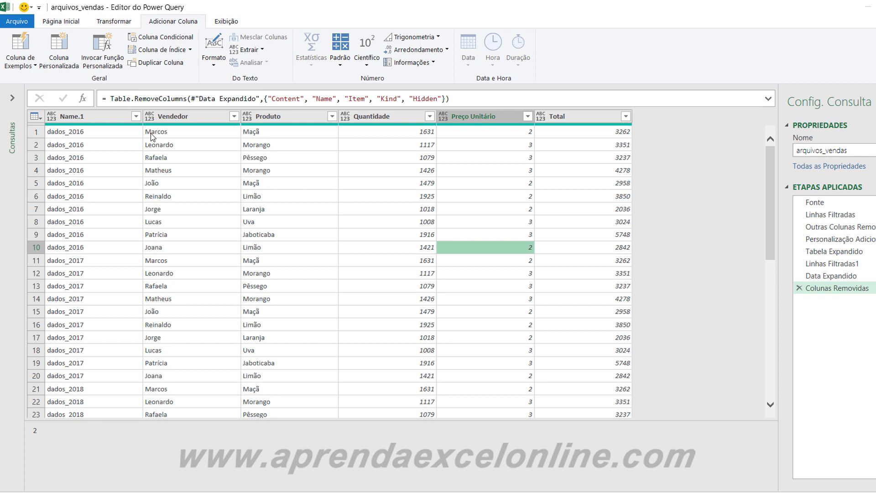
left_click(94, 119)
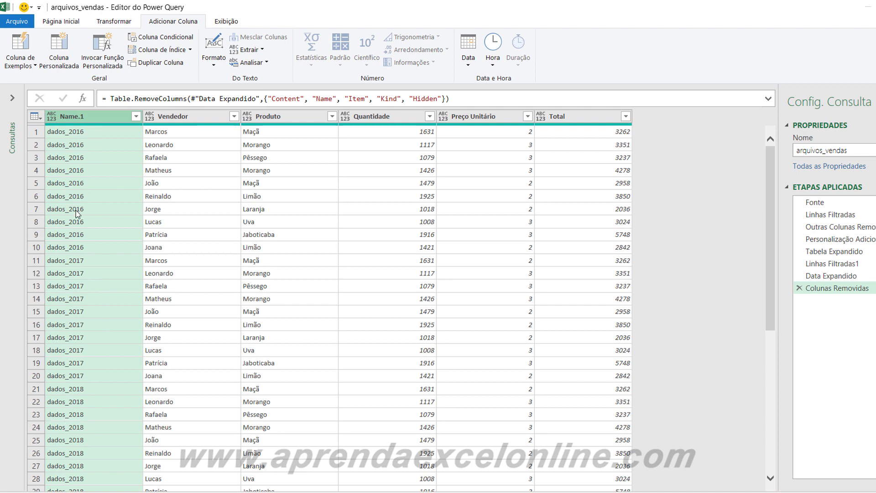
double_click(80, 117)
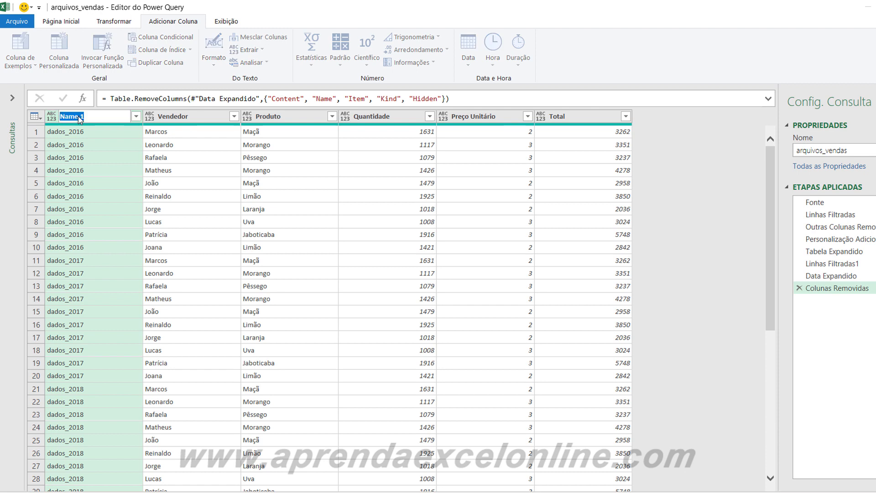
type("Ano")
key("Return")
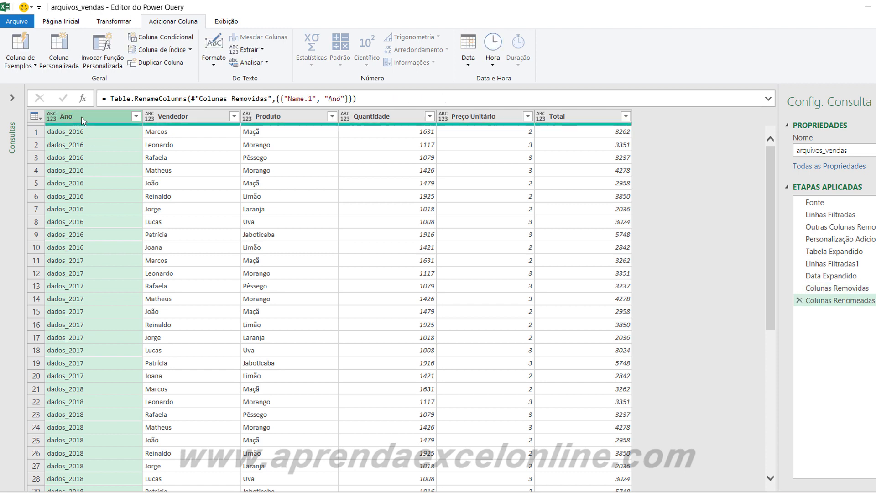
- Strip the text "dados_" from the Ano column by replacing it with an empty value
left_click(83, 146)
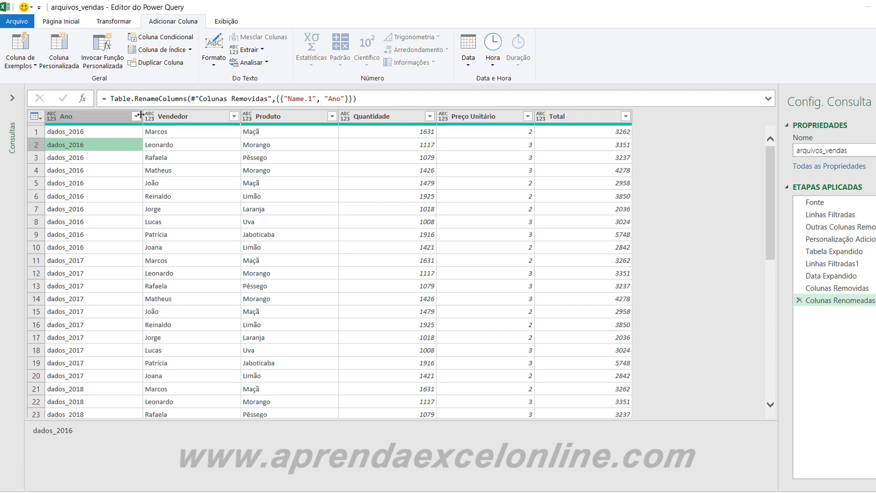
left_click(102, 118)
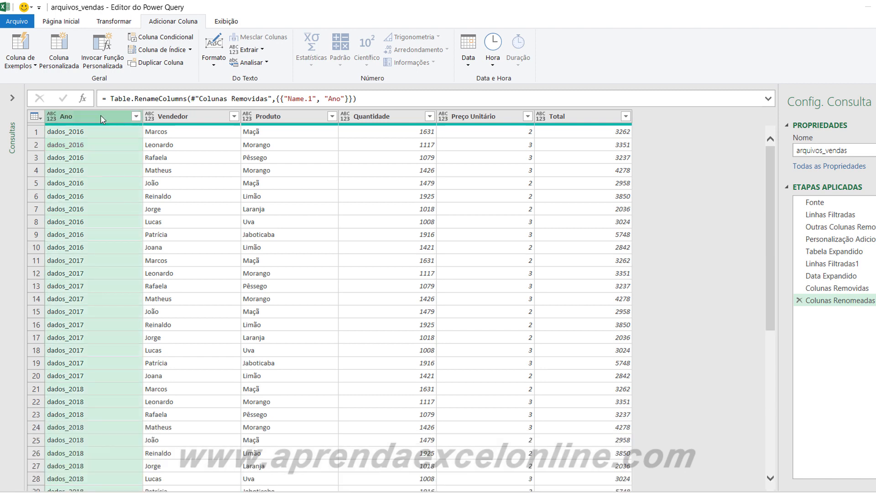
right_click(102, 118)
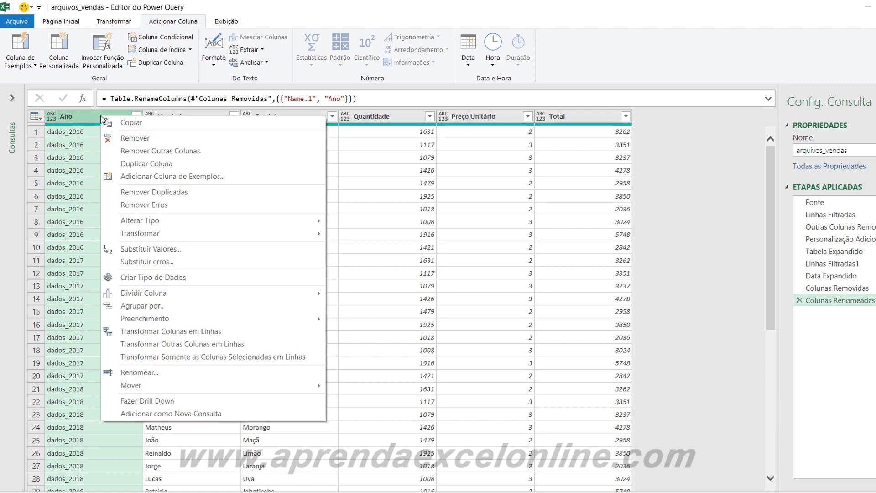
left_click(152, 250)
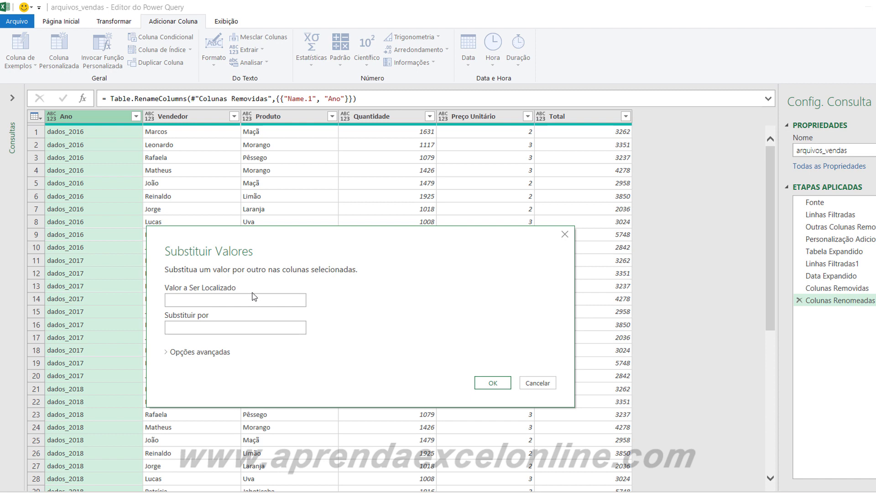
left_click(234, 301)
type("dados_")
left_click(216, 327)
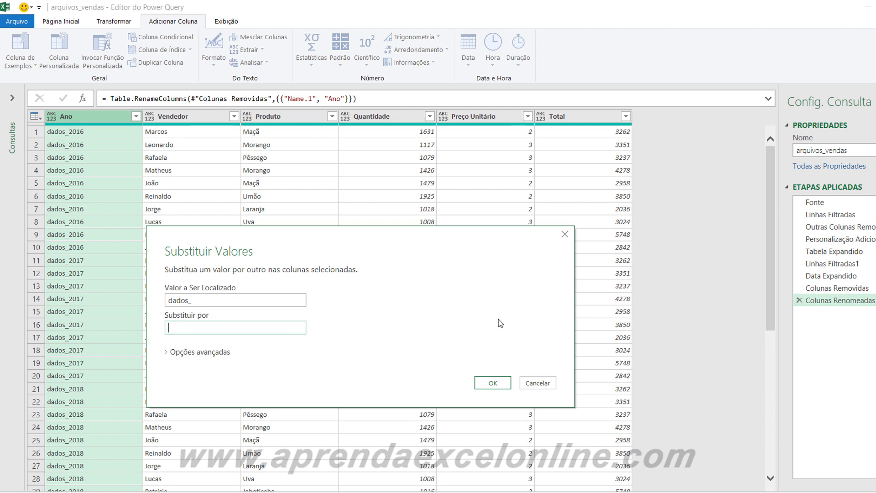
left_click(495, 382)
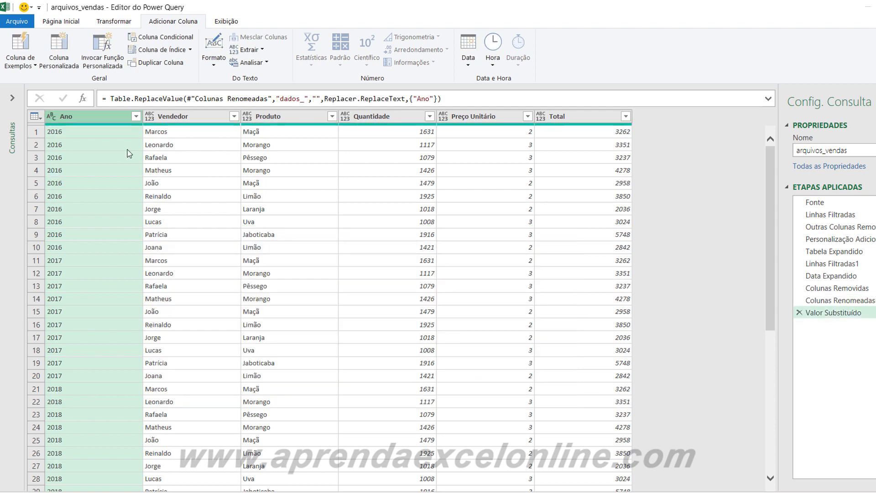
- Check the cleaned year values and move the Ano column to the end, after Total
left_click(91, 145)
scroll(91, 288, "down", 6)
scroll(91, 289, "up", 6)
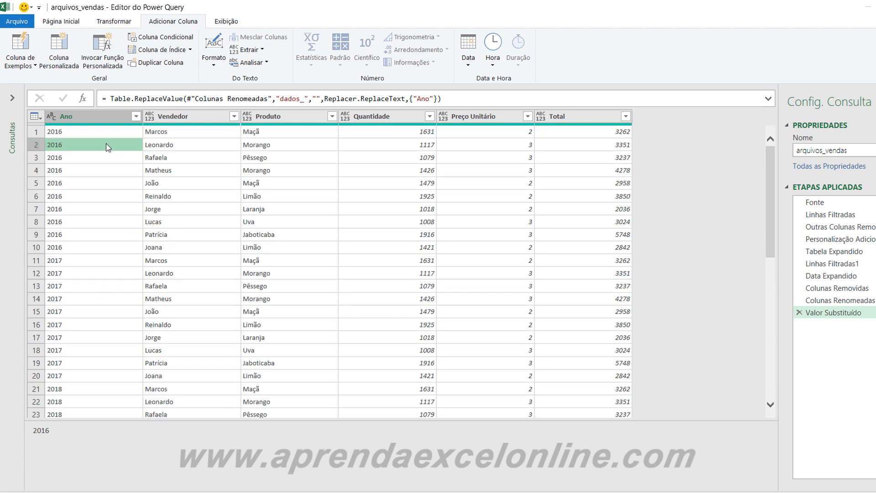
left_click_drag(65, 116, 643, 127)
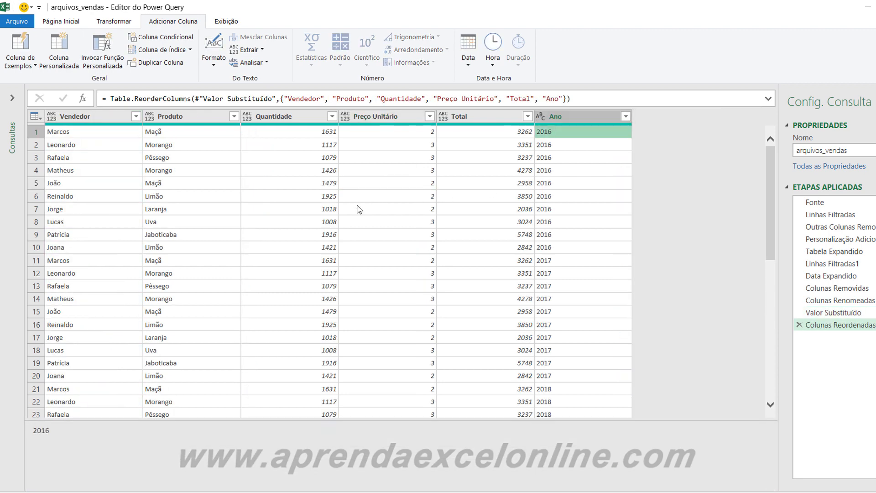
left_click(231, 219)
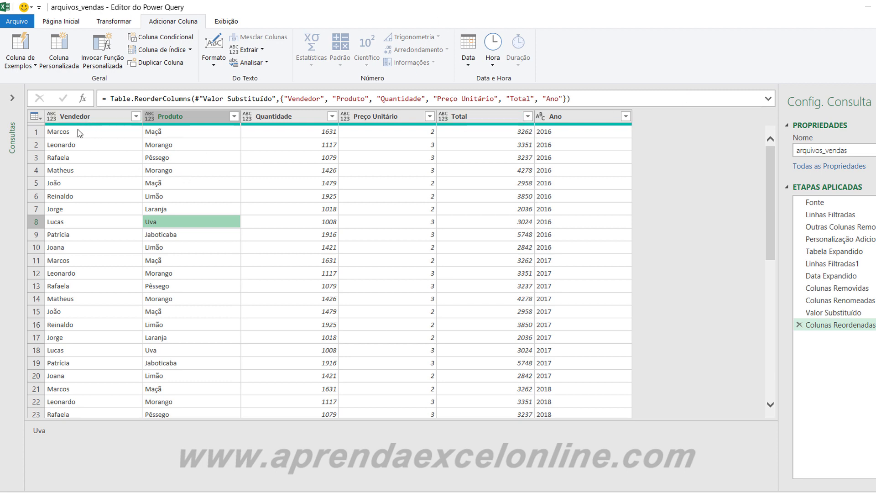
- Set the data type of the Vendedor, Produto and Quantidade columns to Texto
left_click(103, 118)
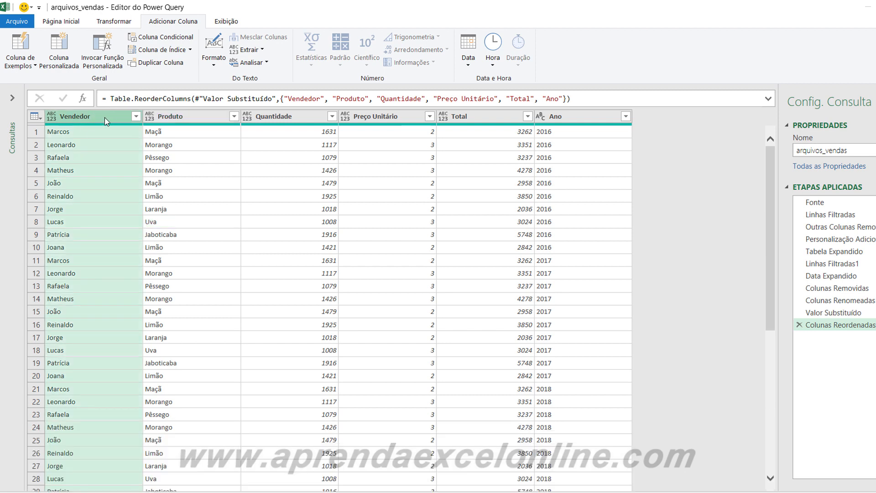
left_click(121, 23)
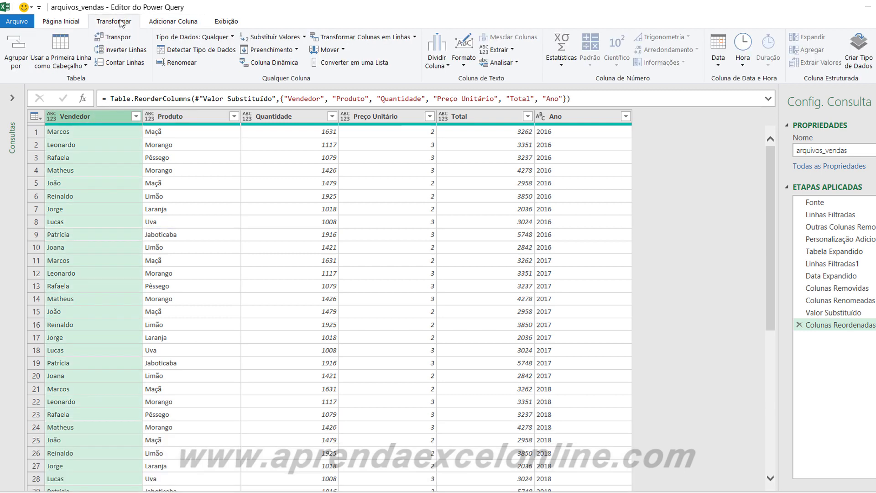
left_click(221, 38)
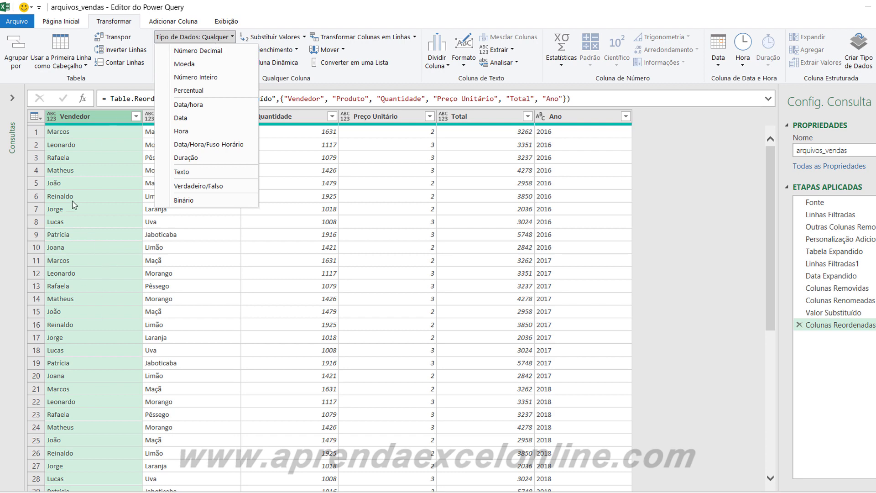
left_click(186, 177)
left_click(180, 118)
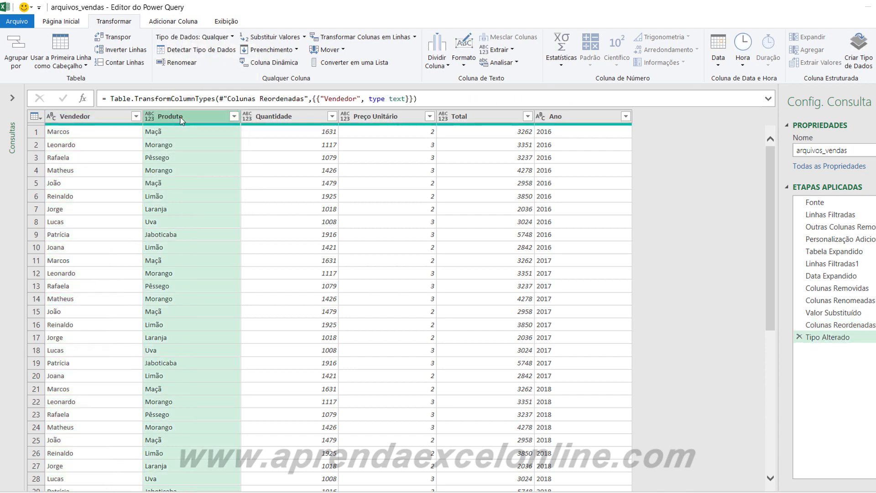
left_click(215, 39)
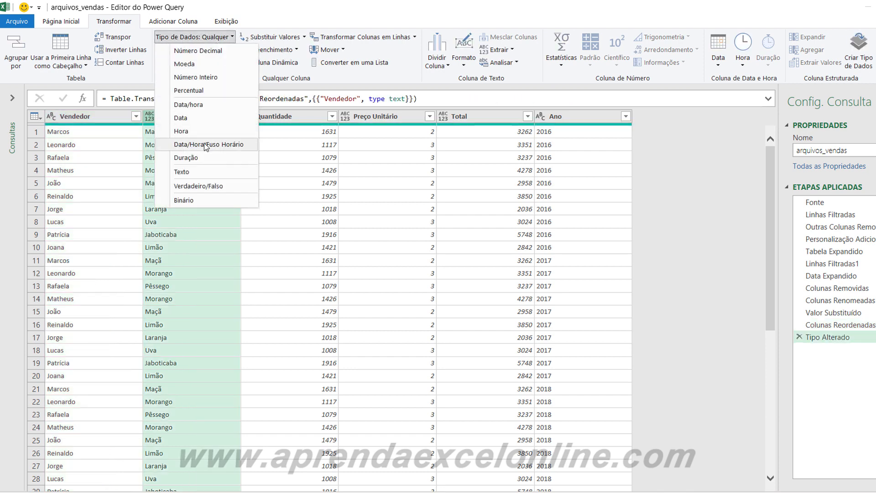
left_click(181, 173)
left_click(285, 118)
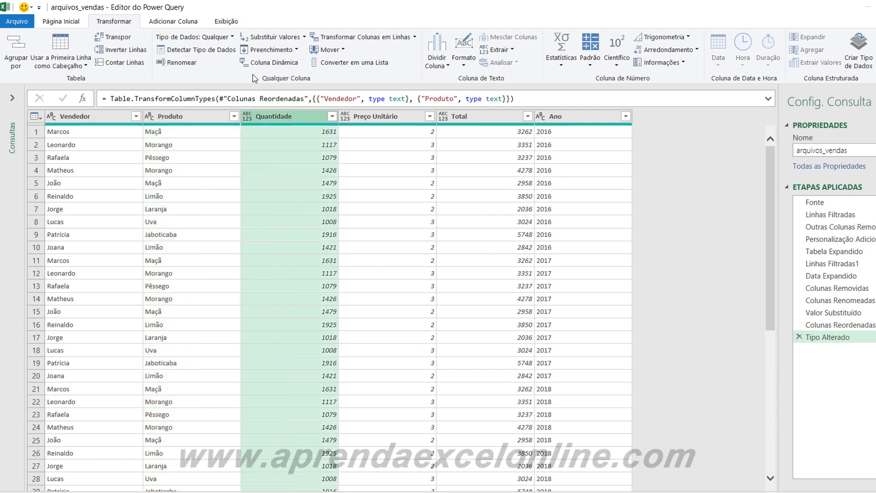
left_click(222, 38)
left_click(182, 171)
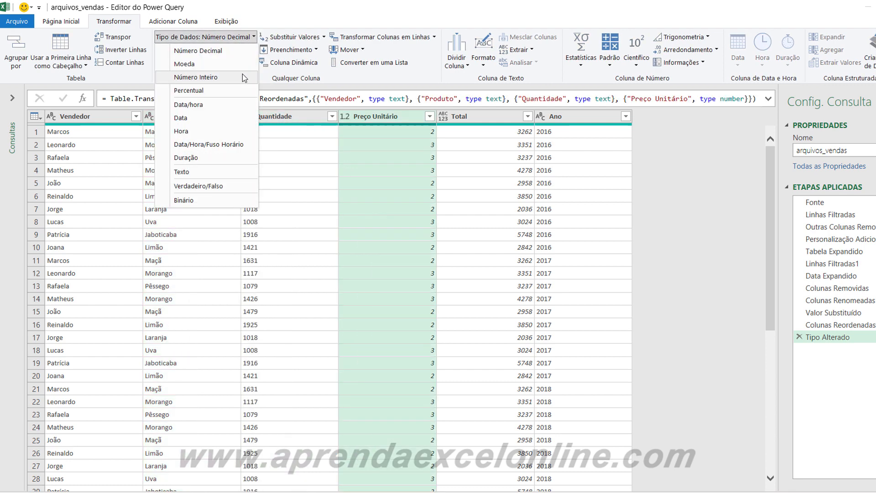
- Set the data type of the Preço Unitário and Total columns to Número Decimal
left_click(229, 51)
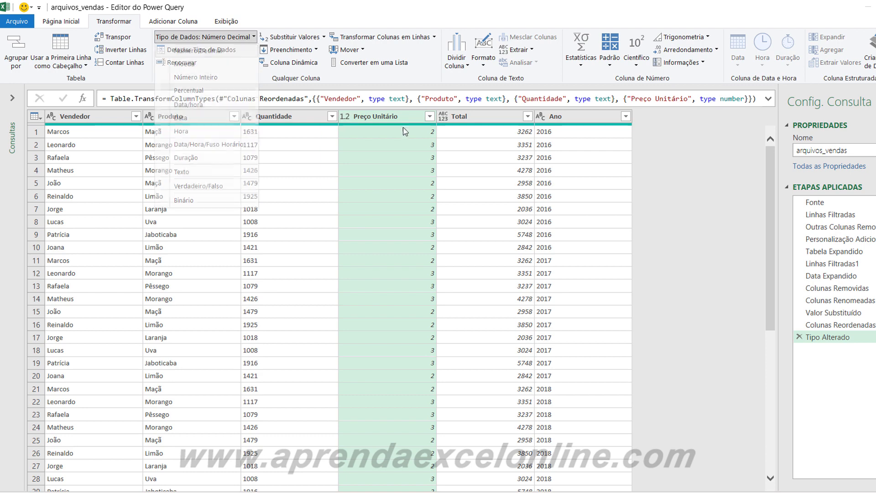
left_click(470, 118)
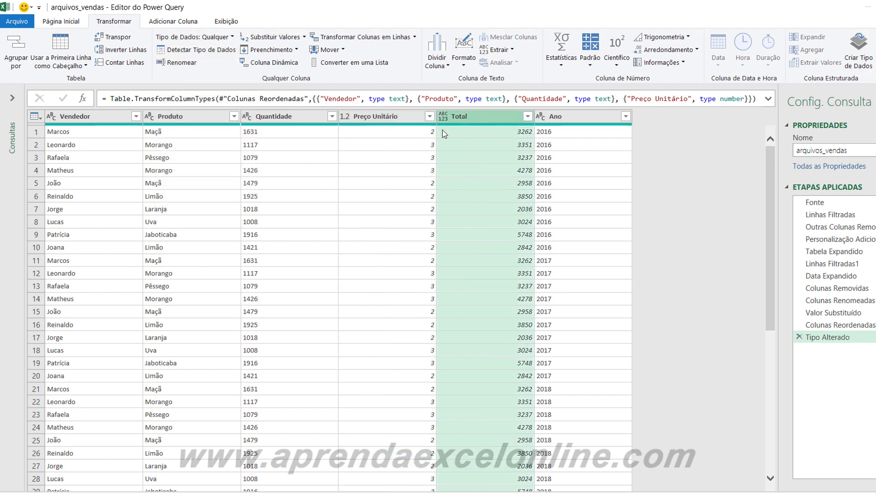
left_click(218, 40)
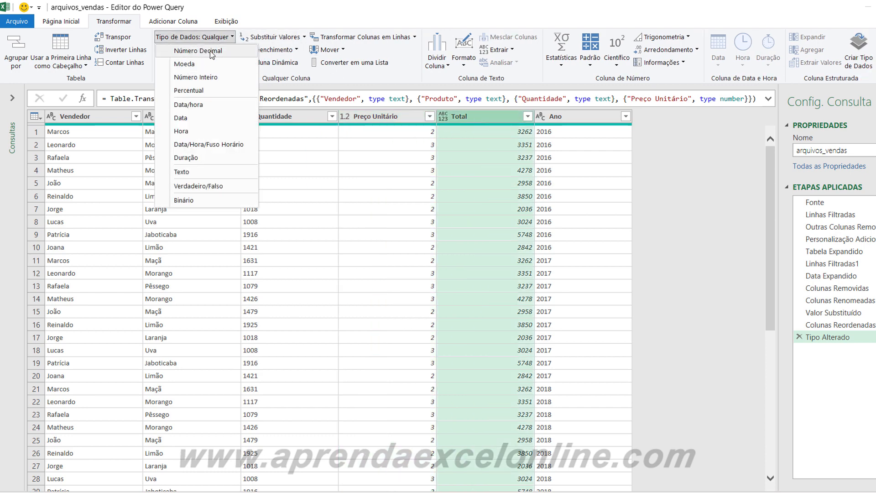
left_click(210, 50)
- Set the data type of the Ano column to Número Inteiro
left_click(578, 116)
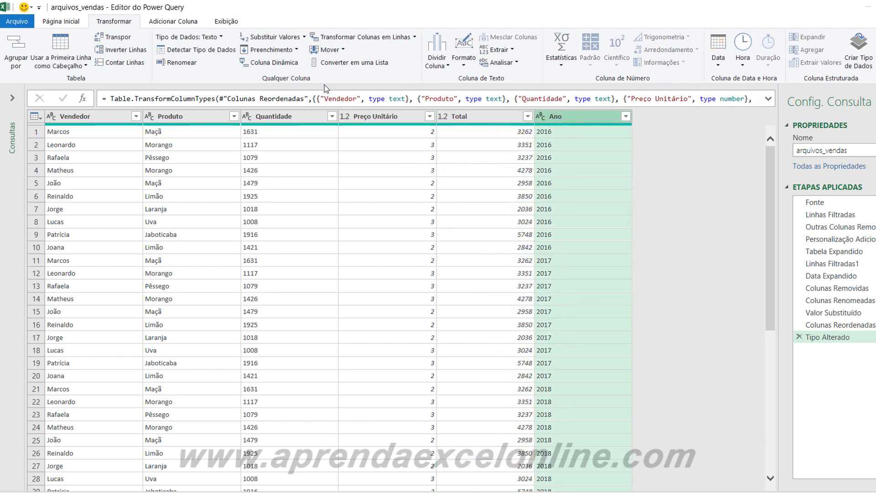
left_click(209, 39)
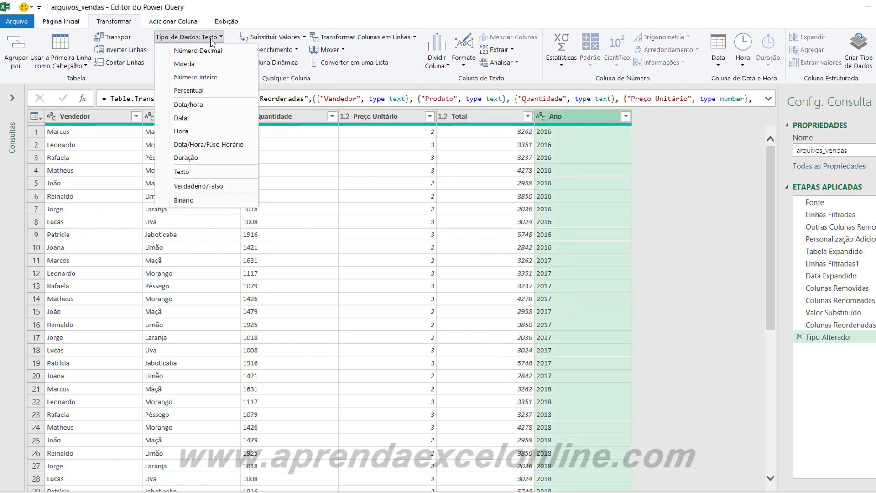
left_click(202, 76)
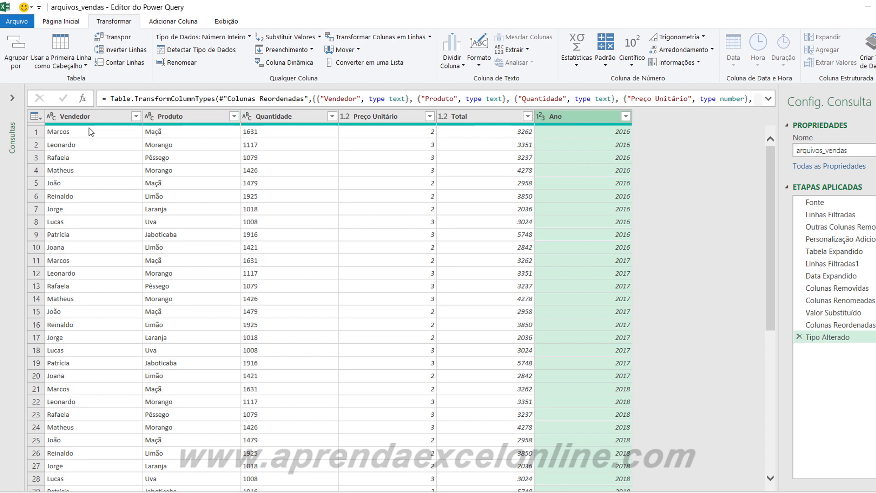
- Close the query editor and load the combined data as a table in the Excel workbook
left_click(70, 22)
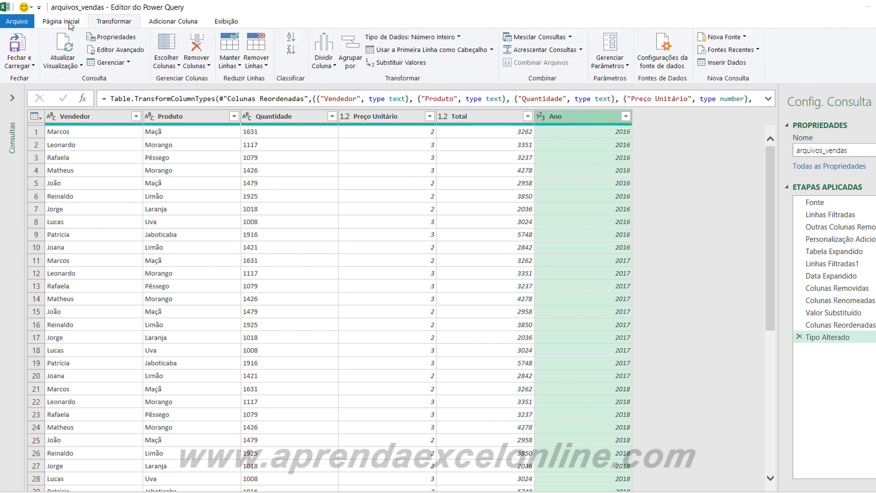
left_click(19, 67)
left_click(31, 79)
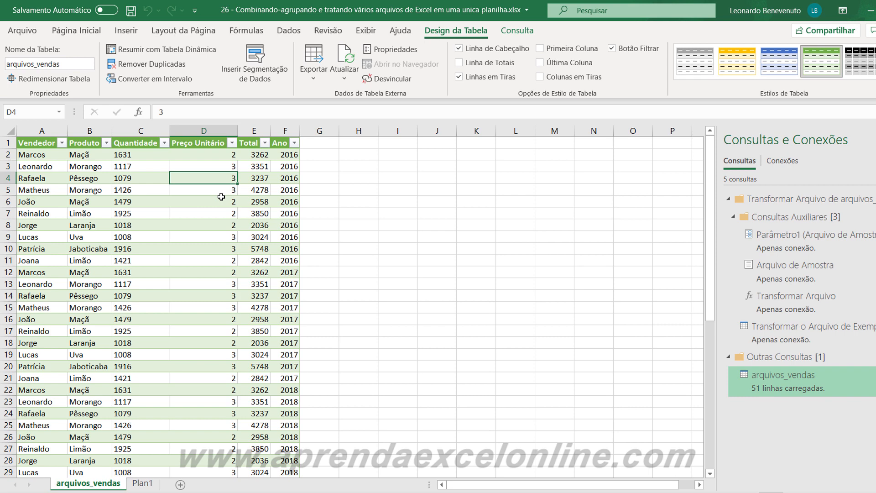
- Examine the loaded table from first to last row and the years offered in the Ano filter, leaving the filter unchanged
scroll(229, 253, "down", 2)
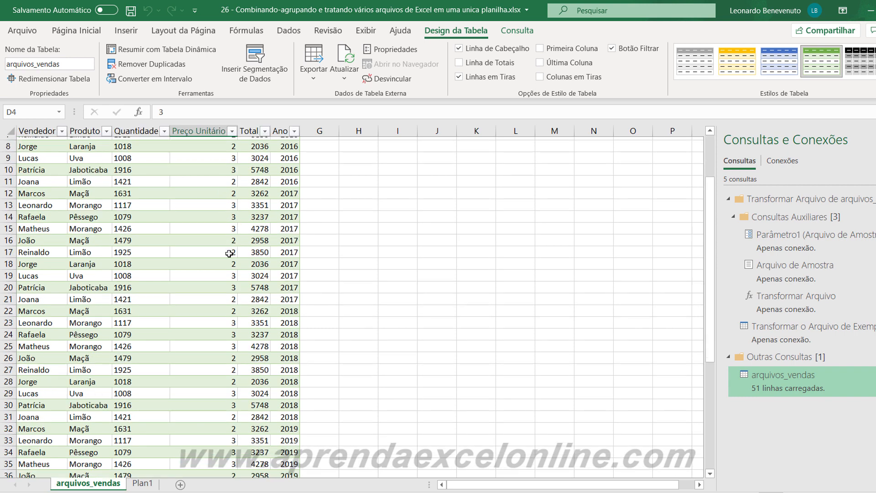
scroll(229, 254, "down", 9)
scroll(236, 257, "up", 10)
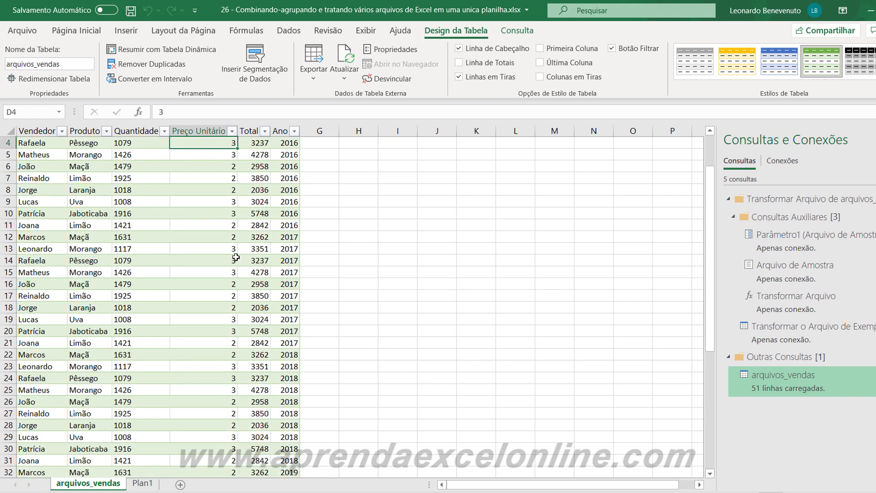
scroll(236, 257, "up", 1)
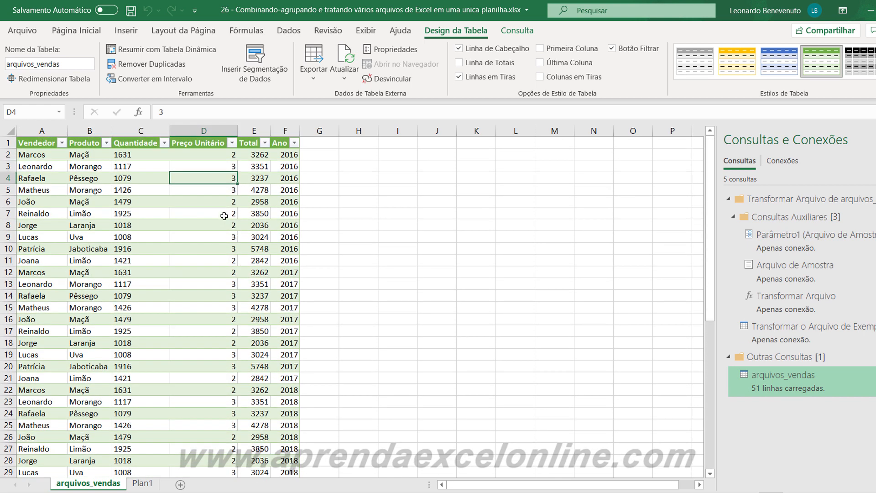
left_click(294, 143)
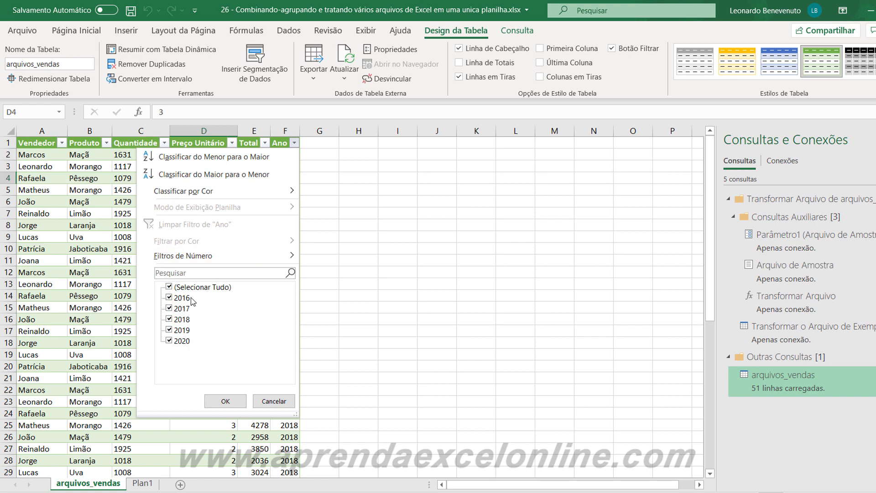
left_click(292, 406)
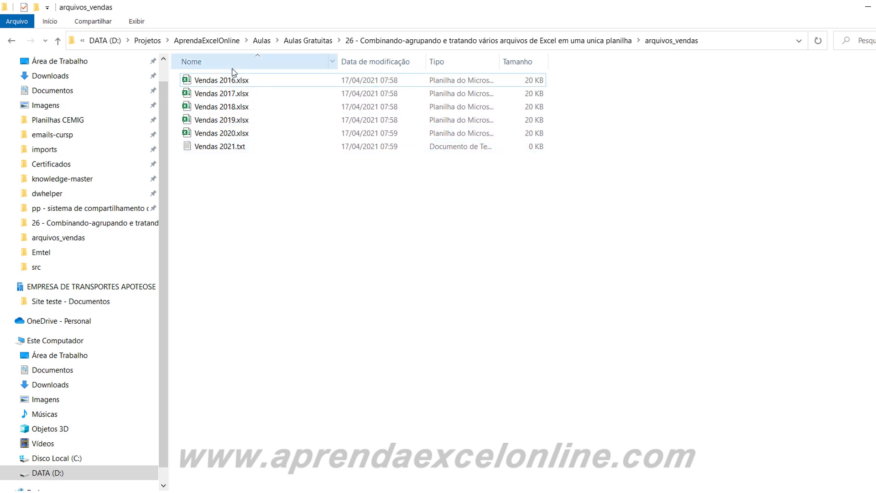
- In File Explorer, duplicate Vendas 2020.xlsx inside the arquivos_vendas folder
left_click(243, 136)
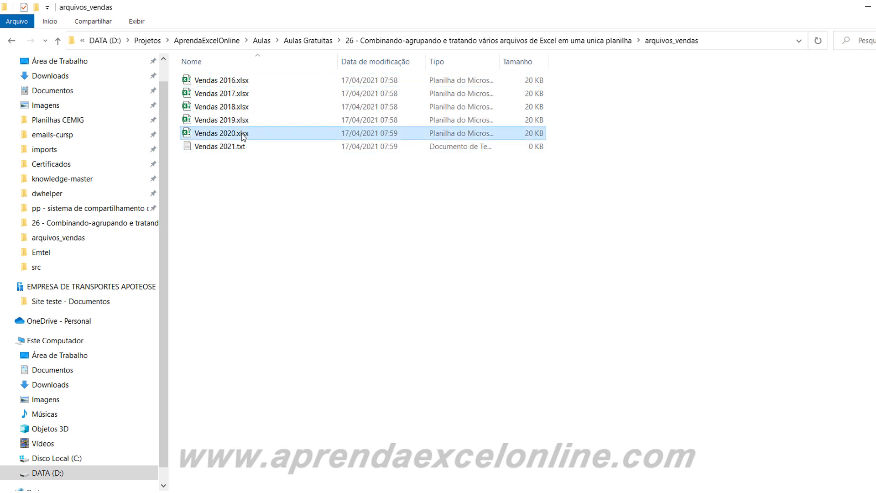
key("ctrl+v")
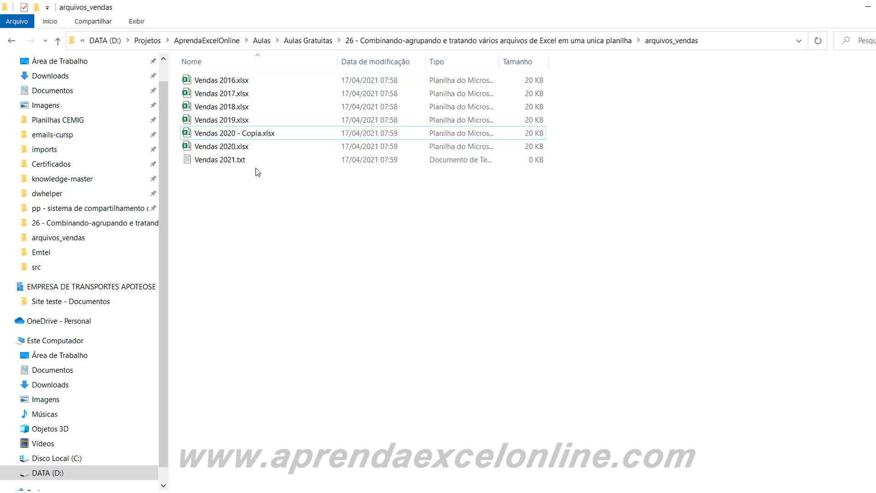
right_click(238, 133)
left_click(276, 477)
left_click_drag(231, 132, 297, 133)
type("1")
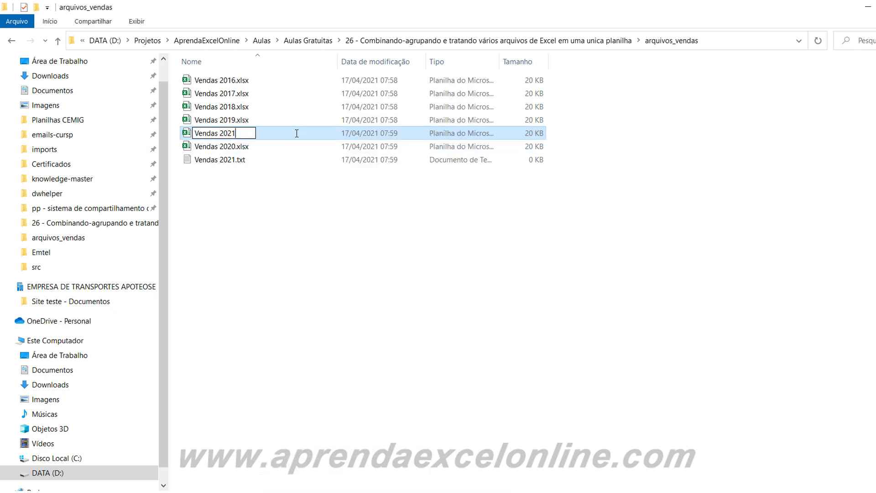
key("Return")
left_click(619, 273)
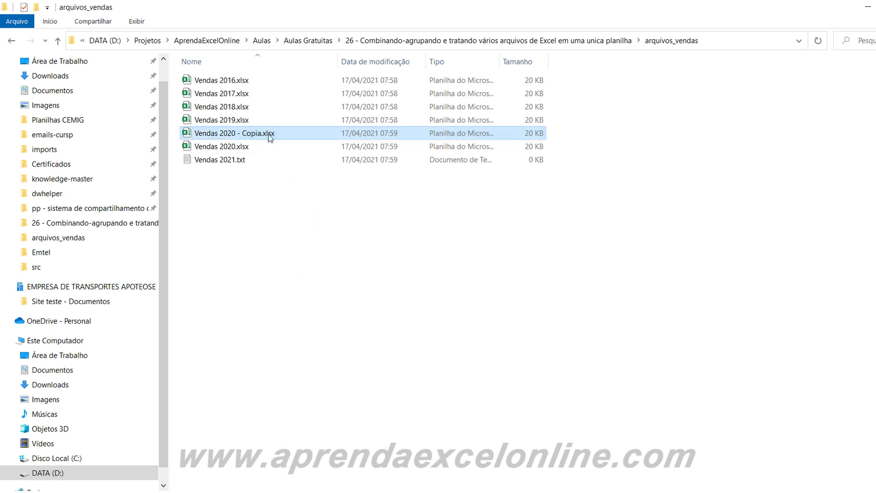
- Rename the copied workbook Vendas 2020 - Copia.xlsx as Vendas 2021.xlsx
right_click(268, 134)
left_click(308, 475)
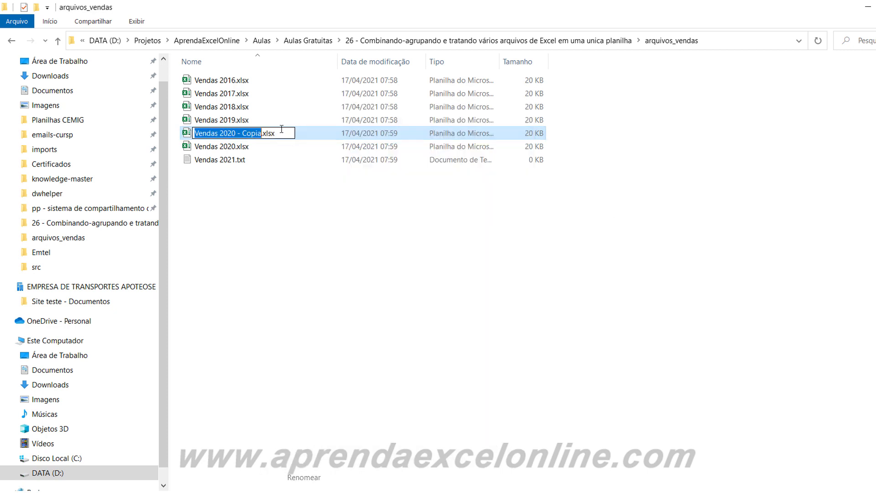
left_click_drag(263, 132, 229, 132)
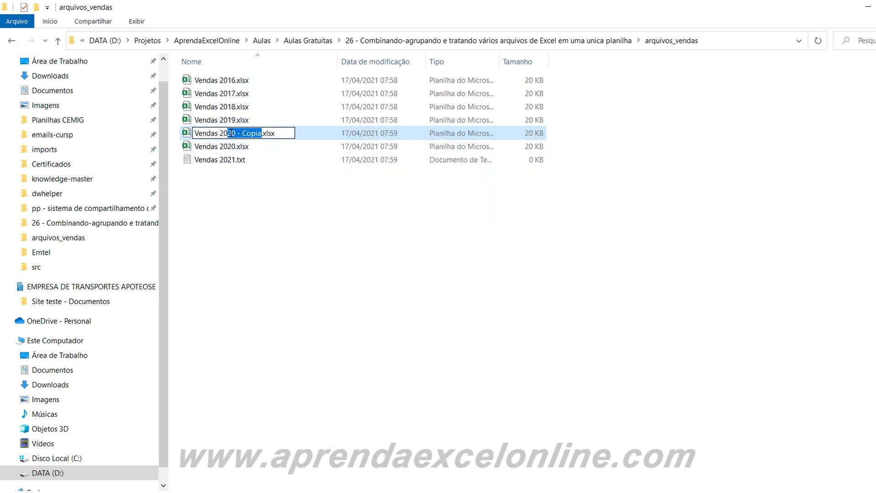
type("21")
key("Return")
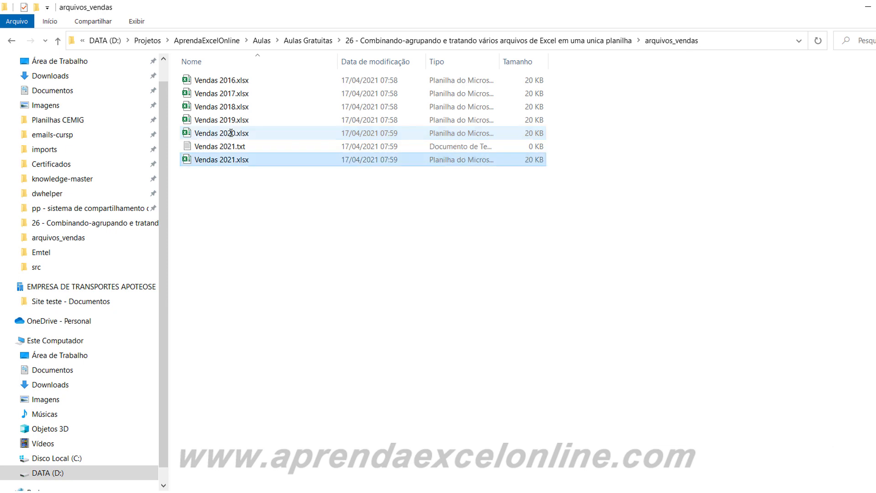
left_click(242, 199)
- Open Vendas 2021.xlsx in Excel and rename its 2020 worksheet as 2021
double_click(242, 158)
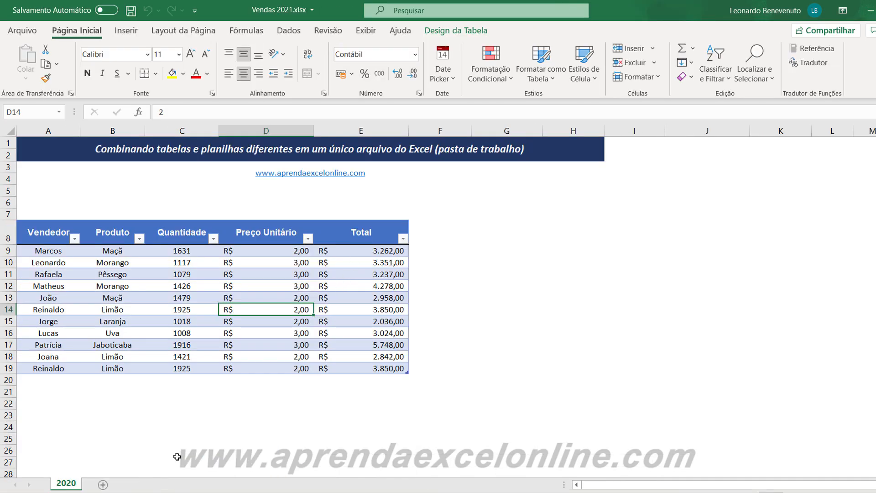
double_click(68, 483)
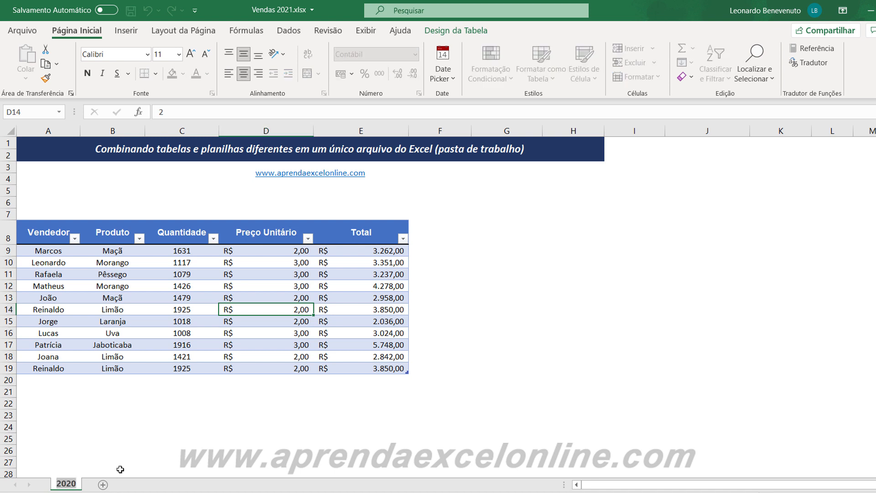
type("2021")
key("Return")
left_click(181, 321)
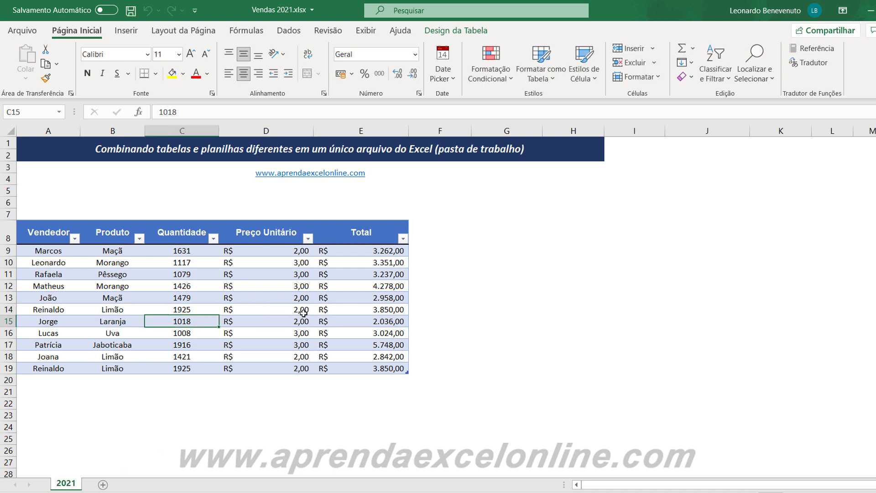
- Rename the sales table on the 2021 sheet as dados_2021
left_click(226, 301)
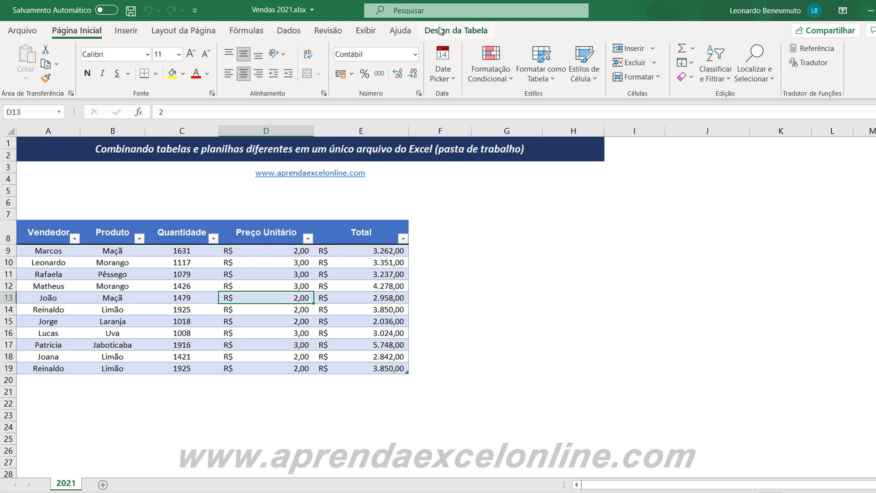
left_click(459, 31)
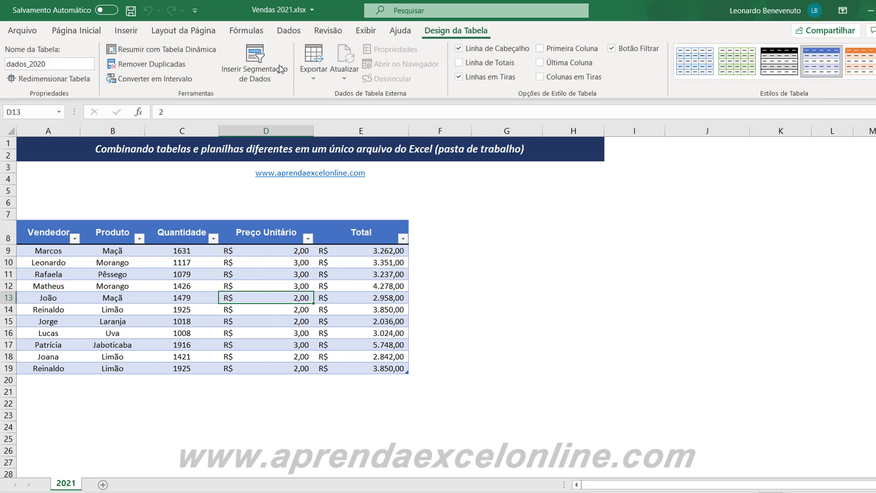
left_click(11, 67)
key("End")
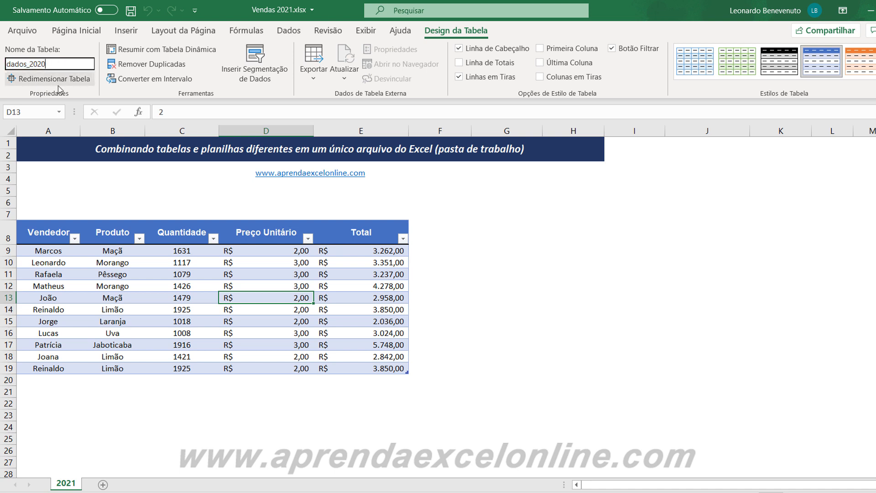
key("BackSpace")
type("1")
key("Return")
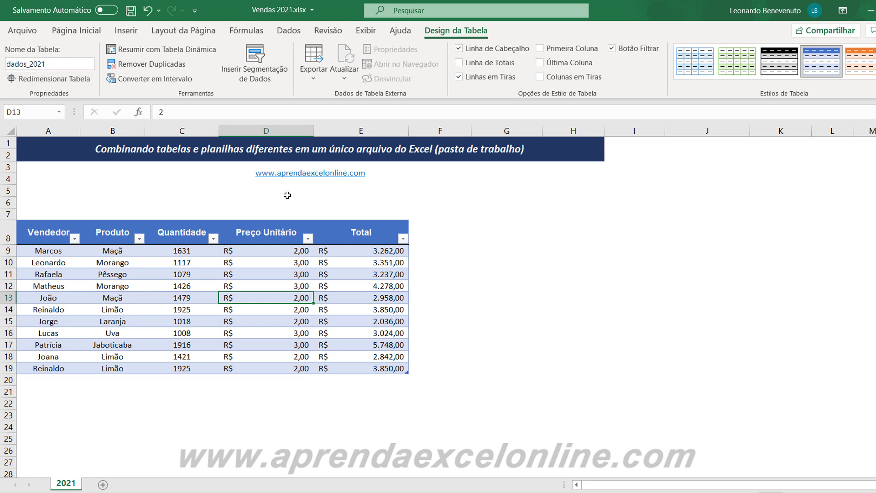
left_click(509, 252)
left_click(383, 296)
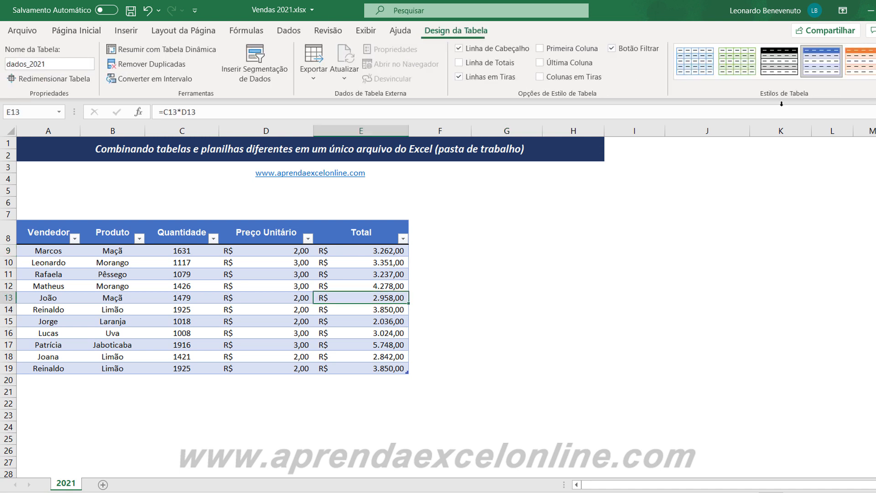
key("alt+F4")
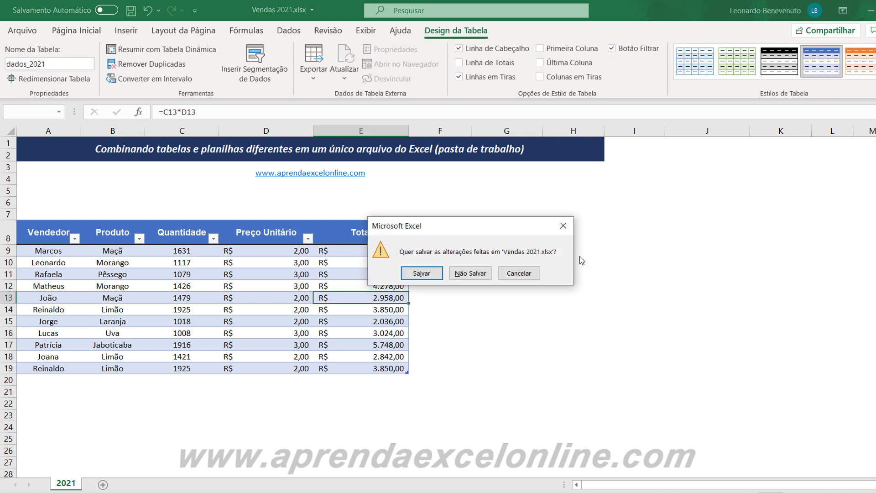
left_click(519, 273)
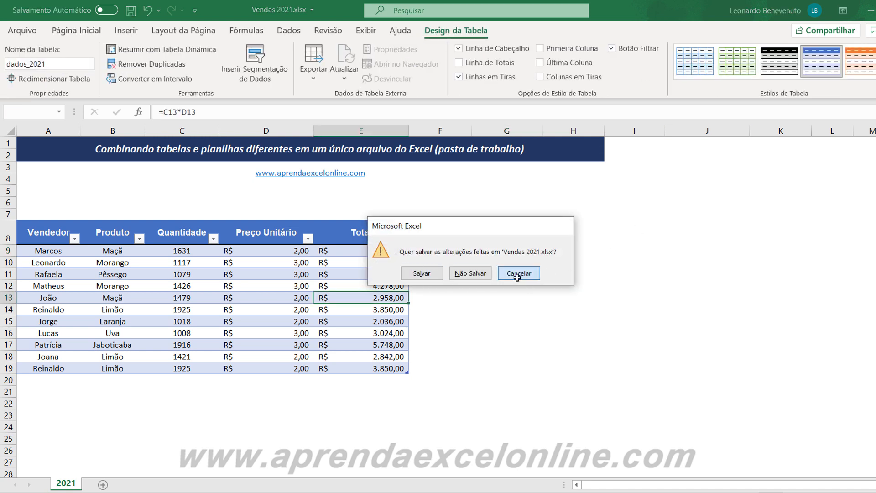
- Replace the seller's name in cell A19, the last table row, with a different first name and save Vendas 2021.xlsx
left_click(53, 367)
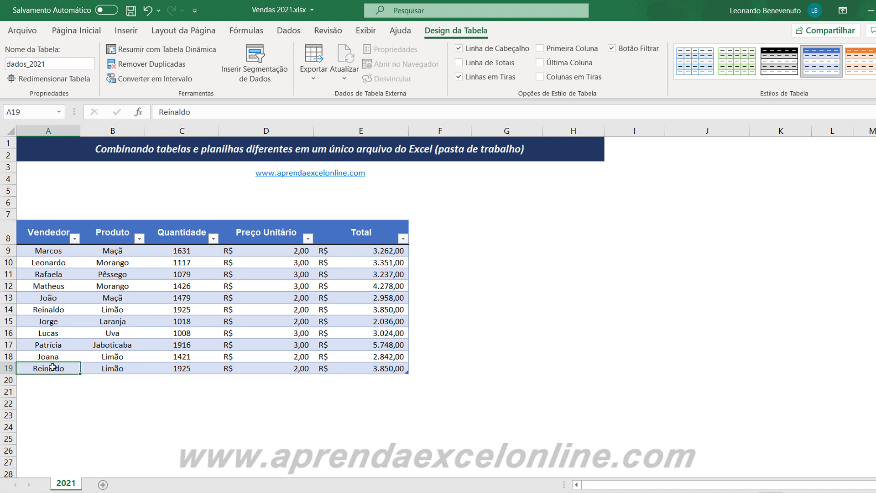
type("Robert")
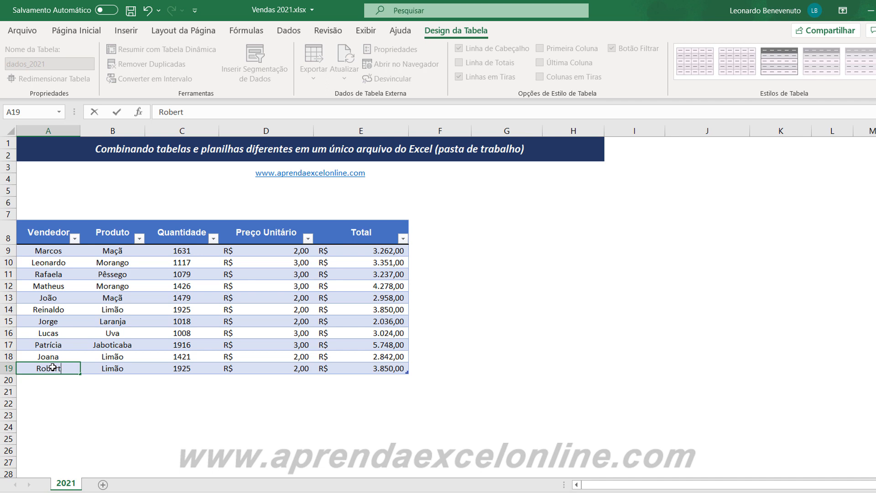
key("Return")
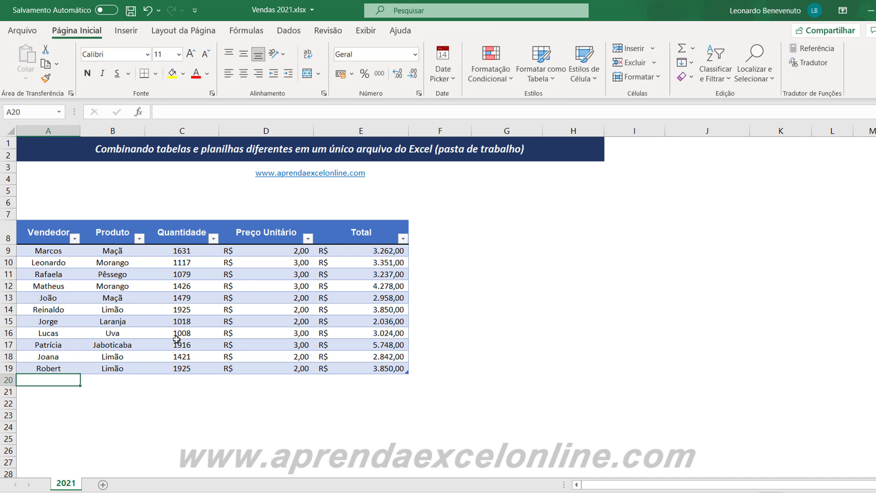
left_click(205, 334)
left_click(130, 11)
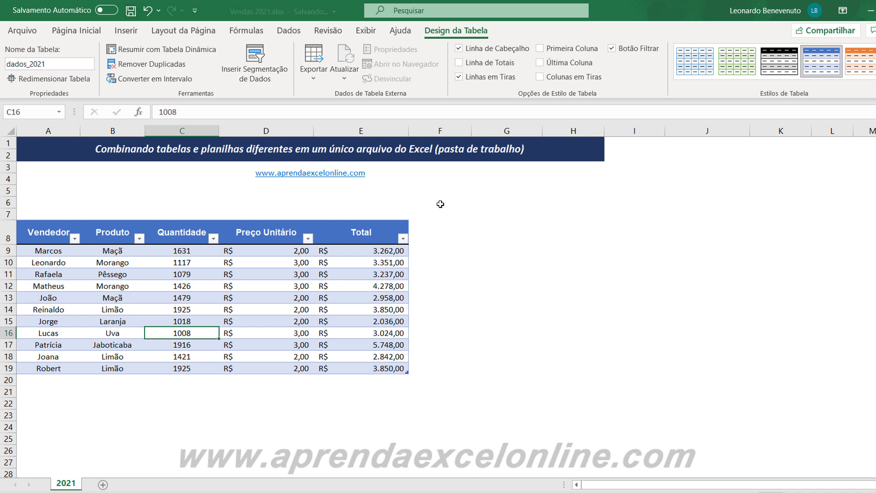
left_click(473, 238)
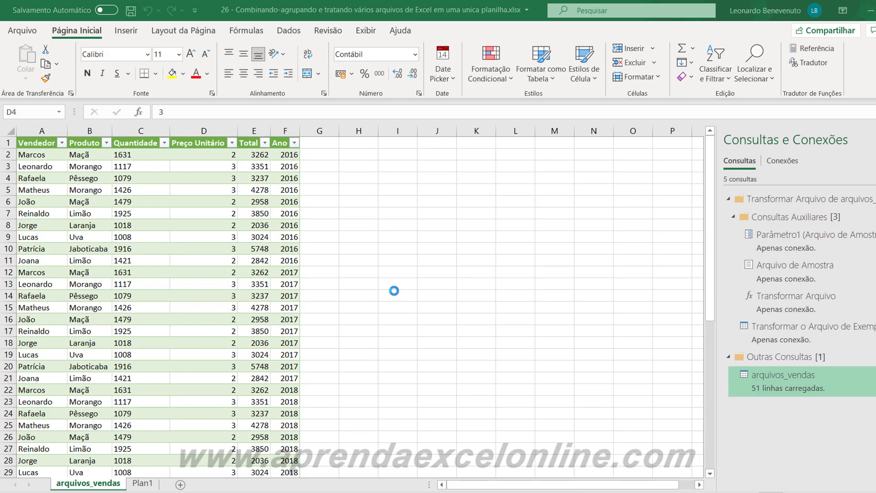
- In the combined workbook, refresh the arquivos_vendas table so it rereads the source folder
left_click(373, 296)
left_click(395, 250)
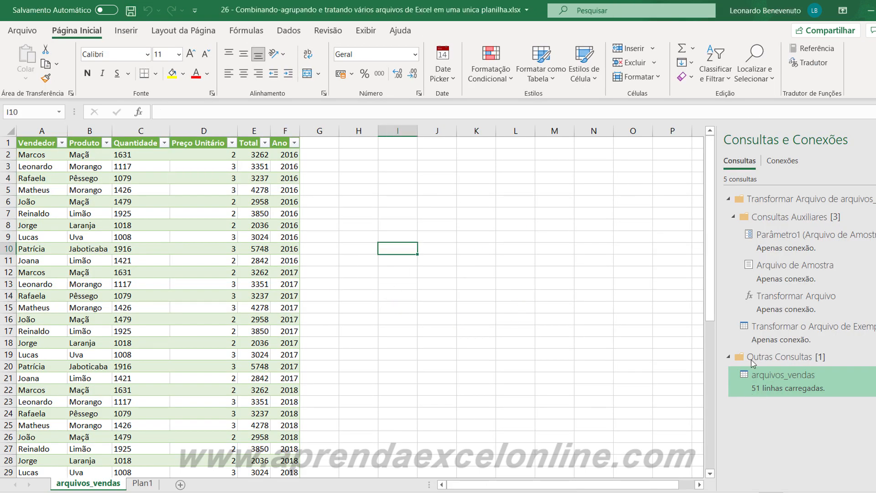
mouse_move(710, 214)
left_mouse_down()
mouse_move(710, 343)
mouse_move(710, 212)
left_mouse_up()
right_click(178, 252)
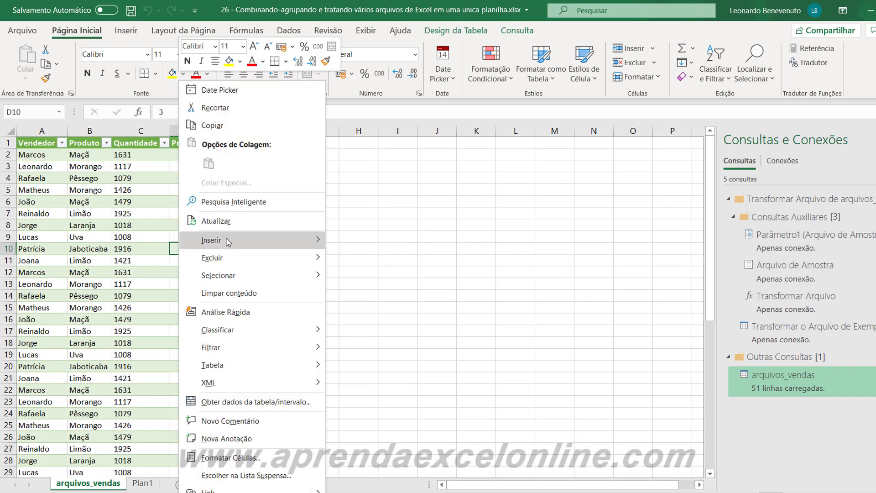
left_click(215, 221)
- Examine the last rows of the refreshed table, checking the Ano values for 2021 and the seller in the final row
left_click_drag(710, 263, 701, 454)
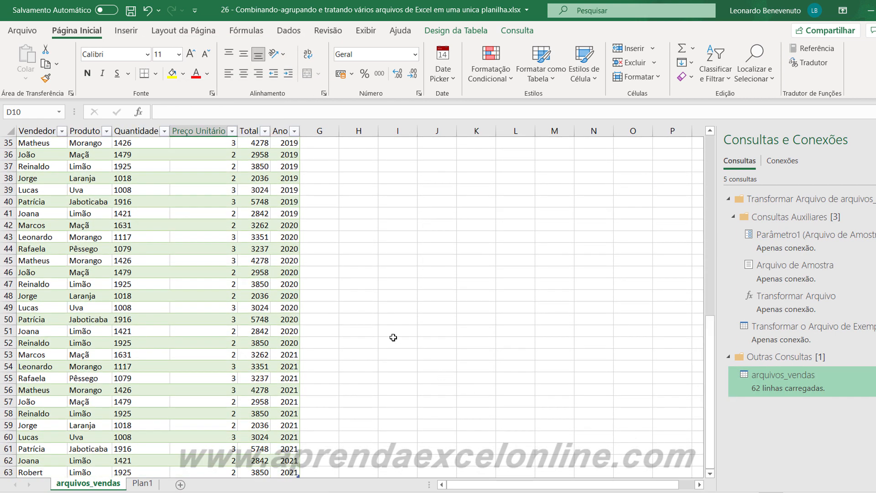
left_click(282, 358)
left_click(283, 367)
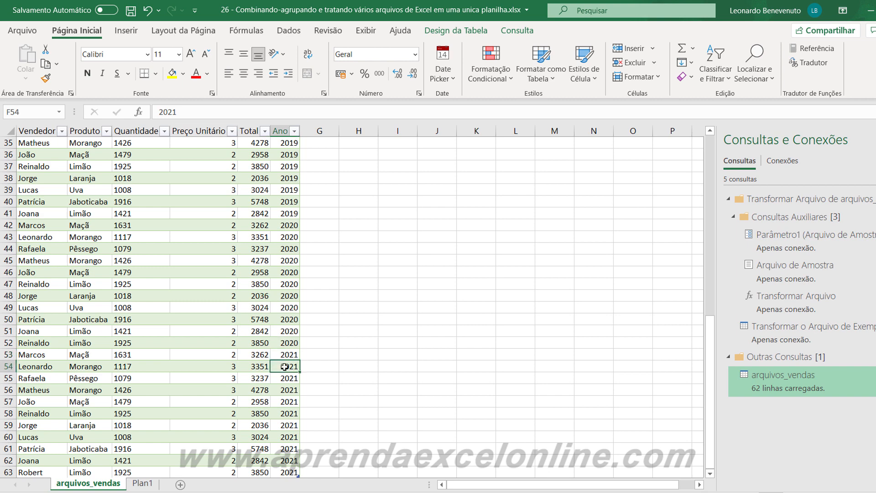
left_click(285, 378)
left_click(291, 402)
left_click(290, 388)
left_click(290, 366)
left_click(288, 436)
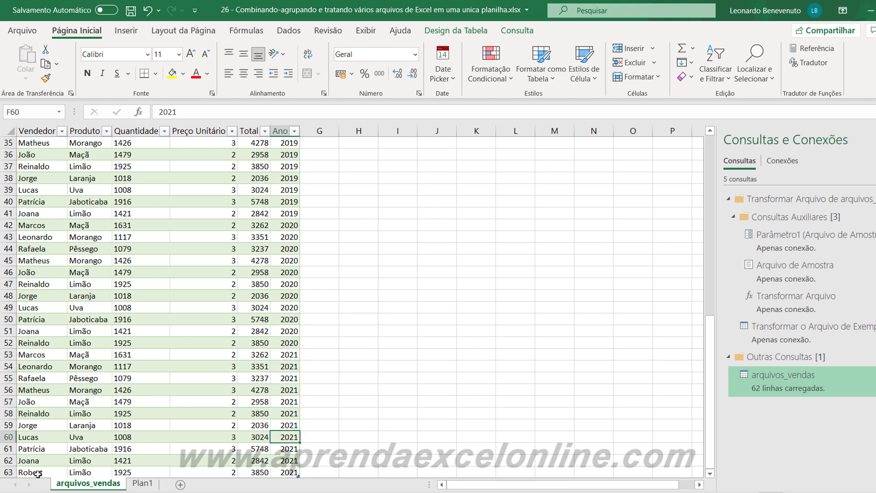
left_click(38, 472)
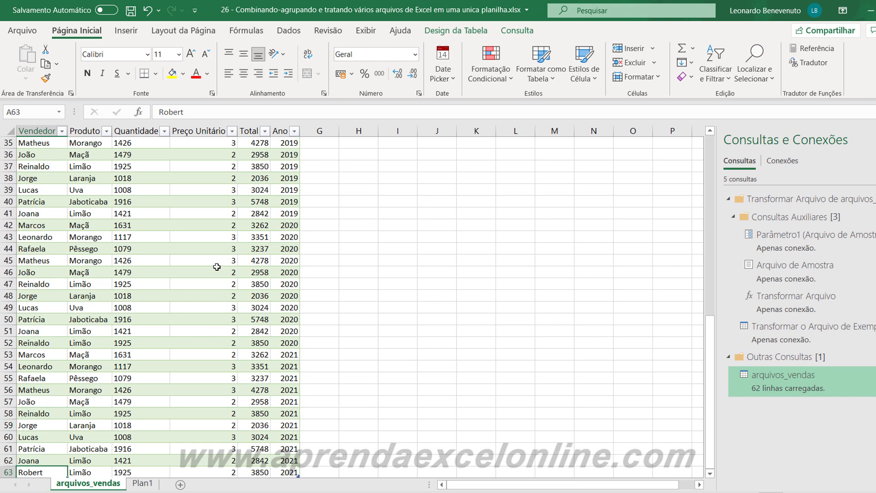